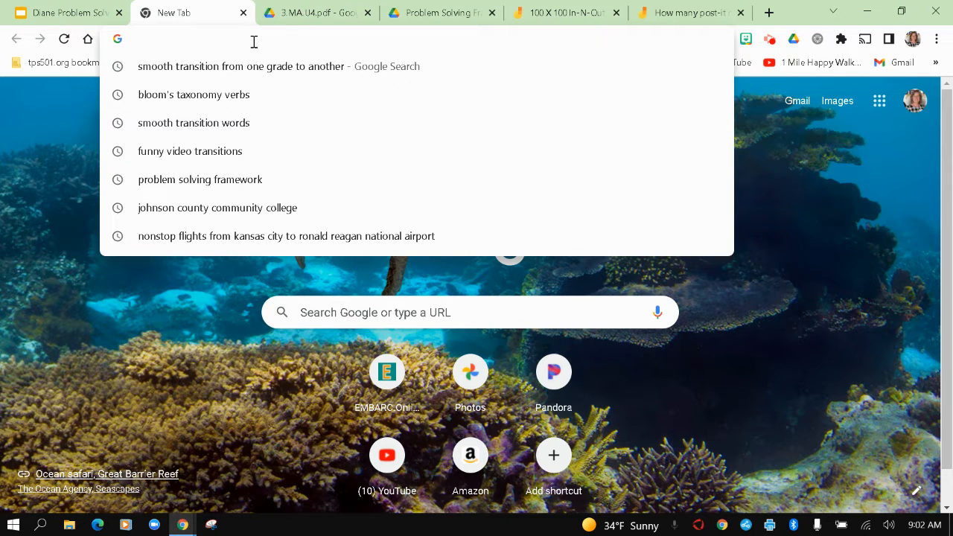
Step: Create a new blank Jamboard by going to jam.new
type("jam")
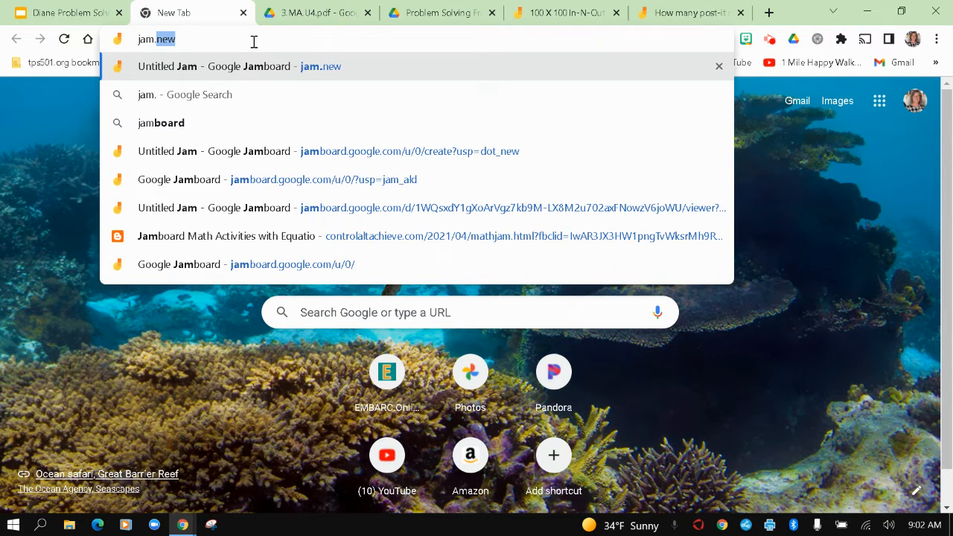
type(".new")
key("Return")
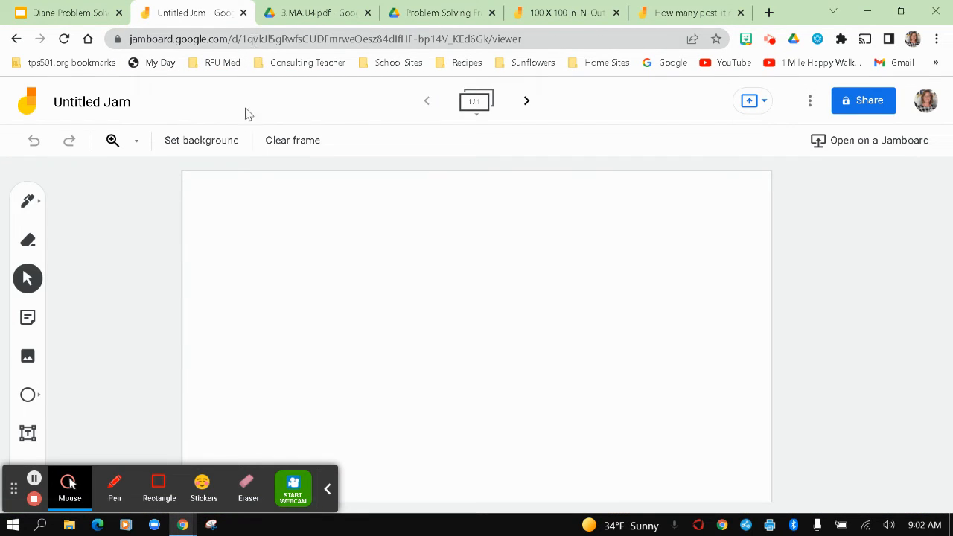
left_click(328, 488)
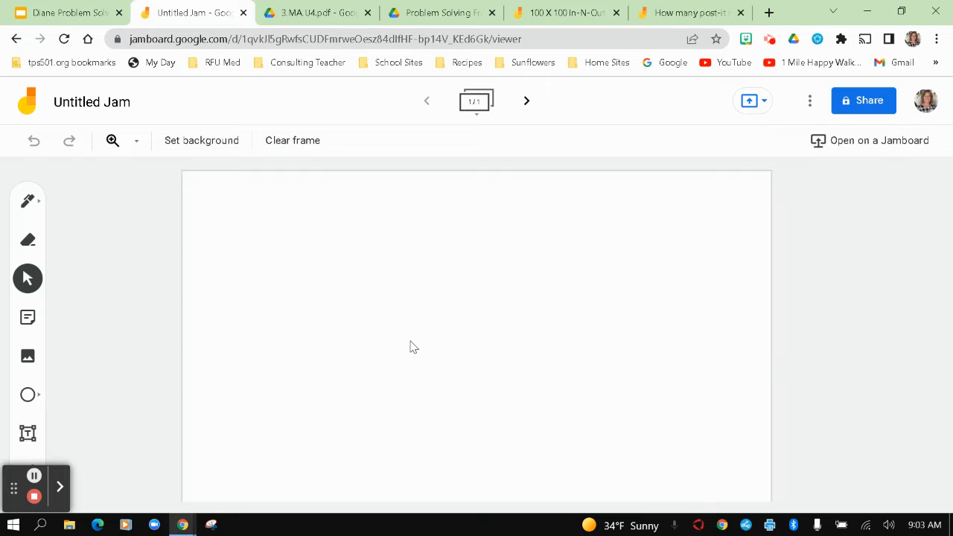
Step: Add a blue sticky note reading "Hello" to the frame
left_click(26, 320)
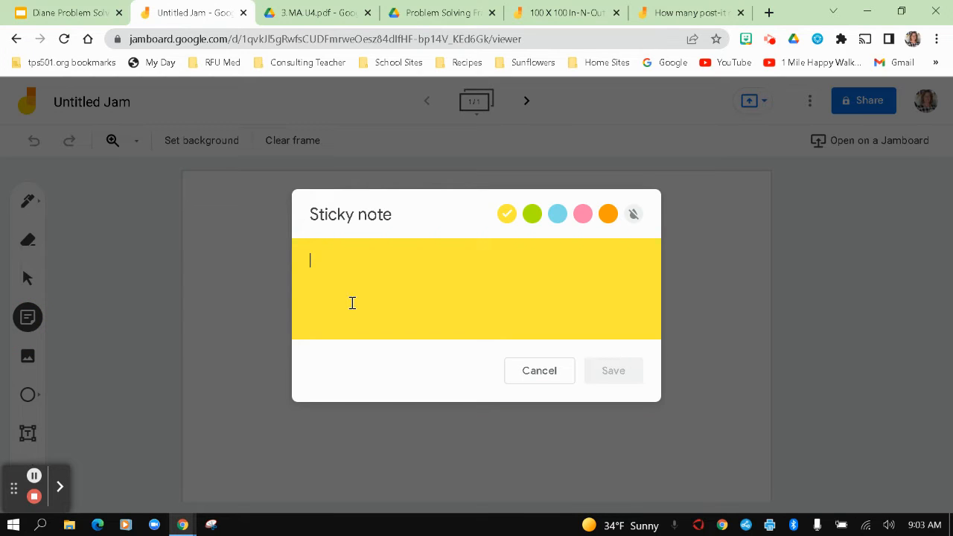
type("Hello")
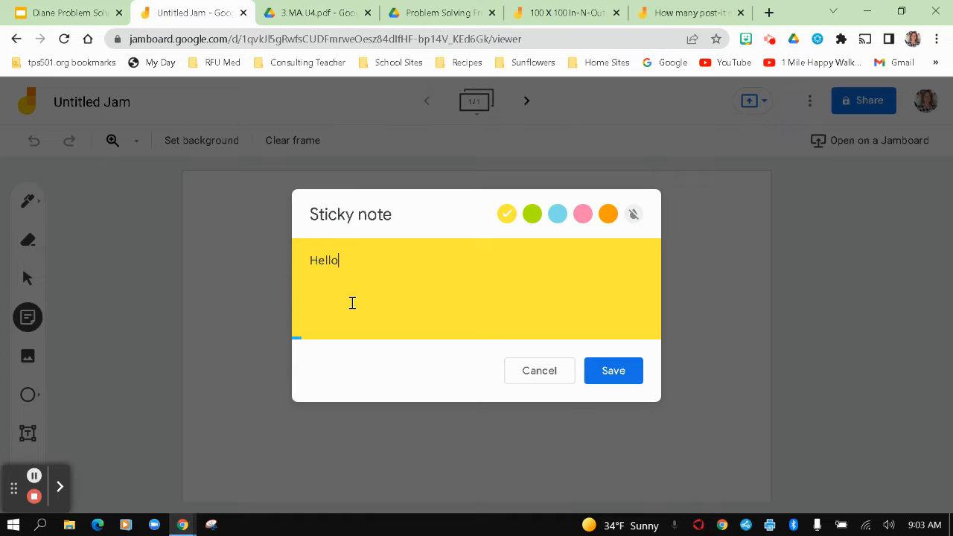
left_click(583, 213)
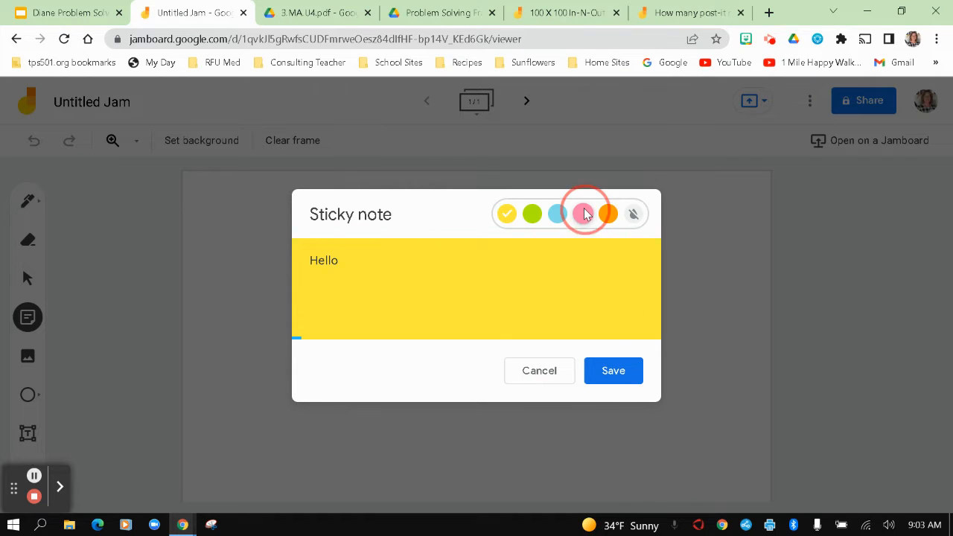
left_click(557, 213)
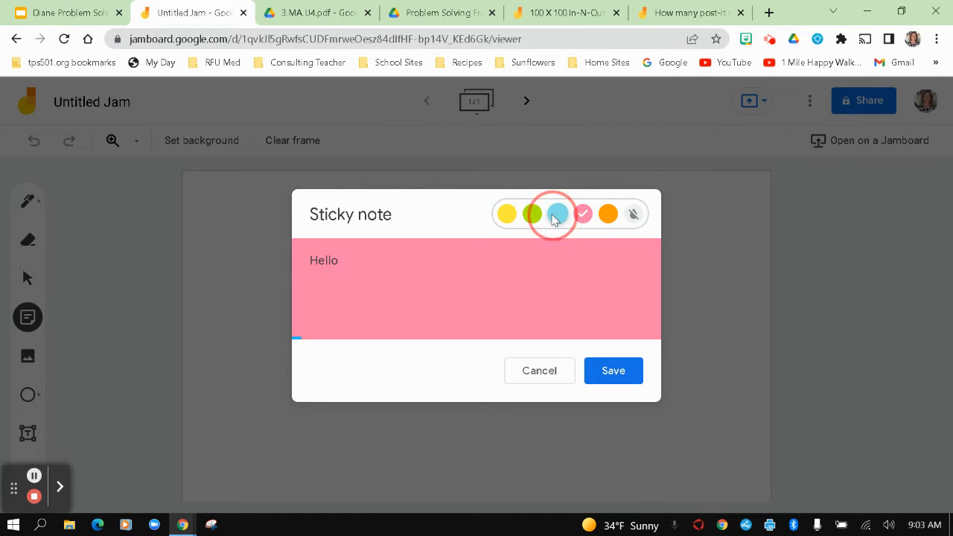
left_click(616, 381)
left_click(448, 311)
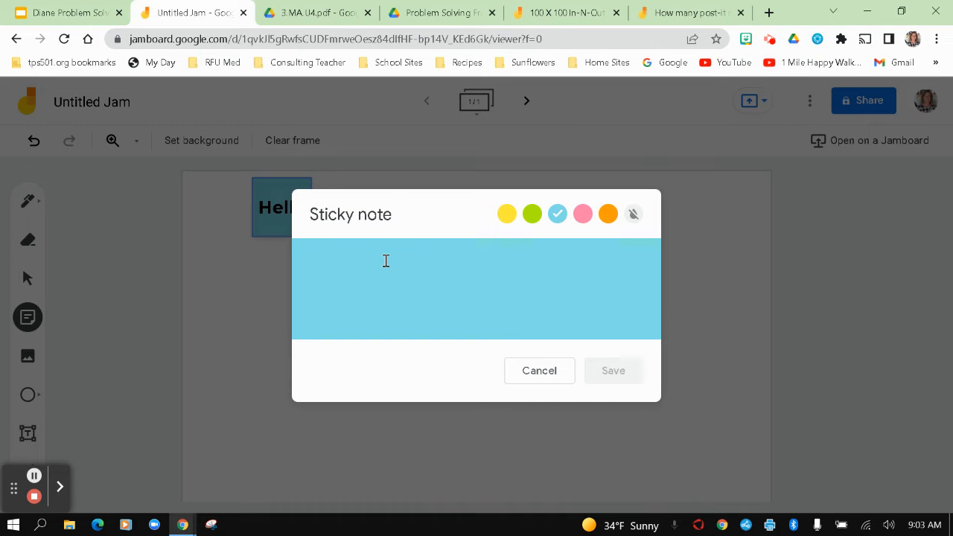
left_click(539, 371)
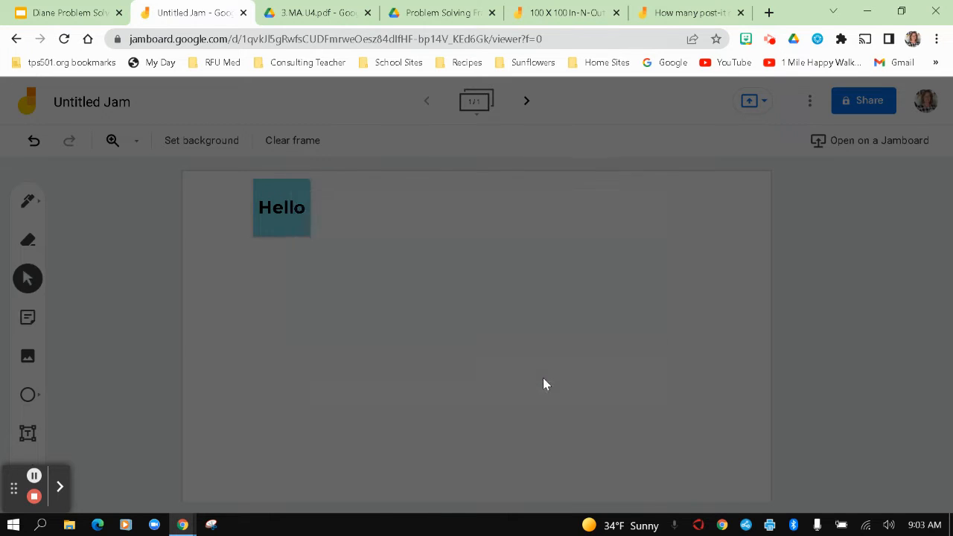
Step: Move the "Hello" sticky note to the frame's lower right, then back to the middle of its left side
left_click_drag(290, 207, 658, 430)
left_click(585, 436)
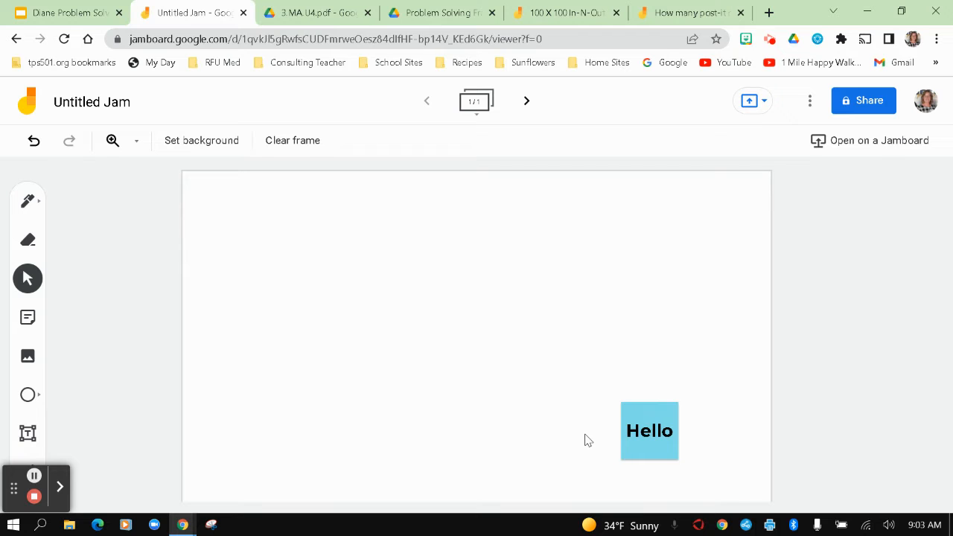
left_click_drag(651, 439, 295, 290)
left_click(514, 330)
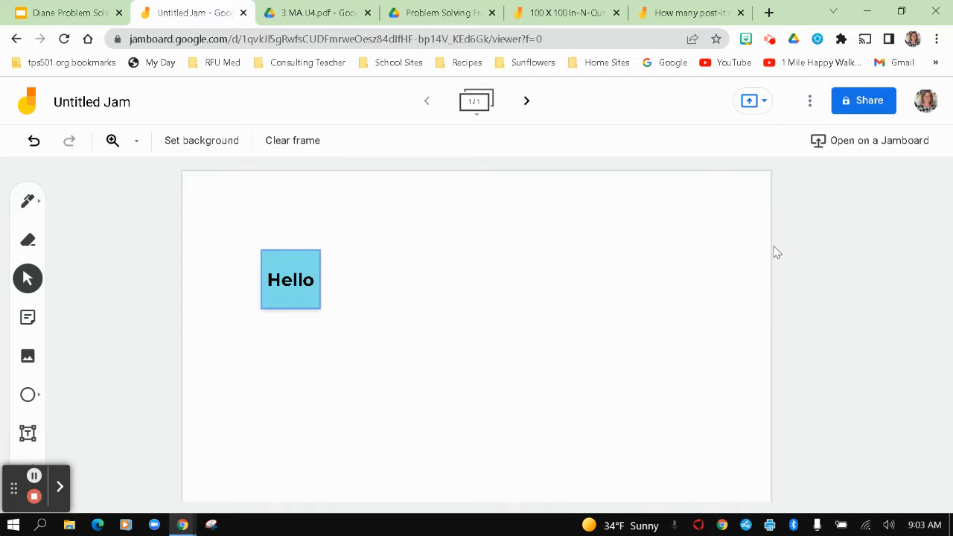
left_click(809, 104)
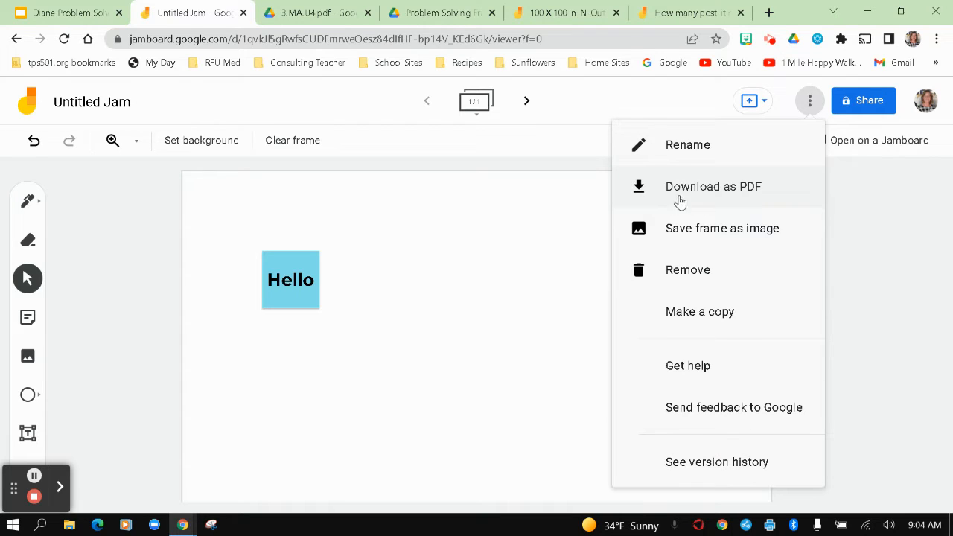
left_click(368, 288)
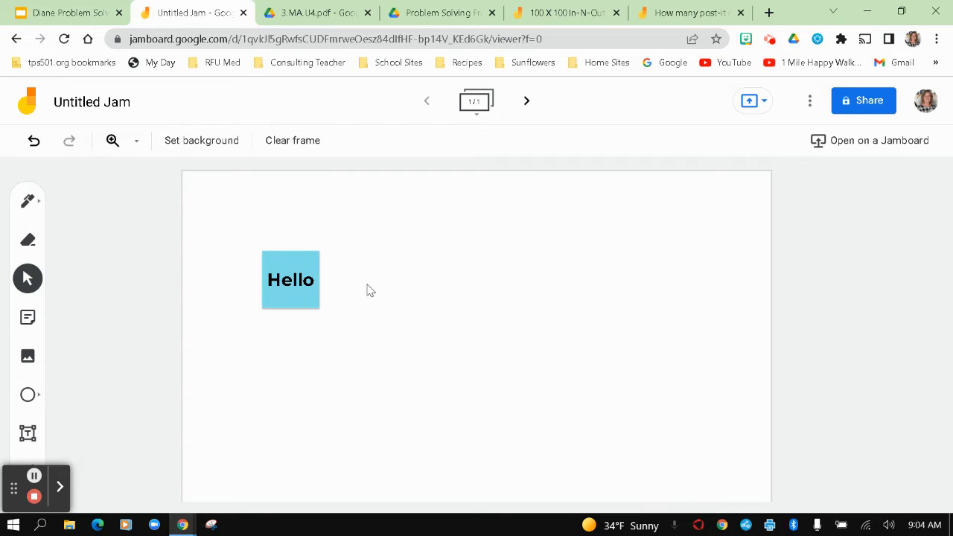
Step: Clear everything from the frame and undo the clearing
left_click(281, 143)
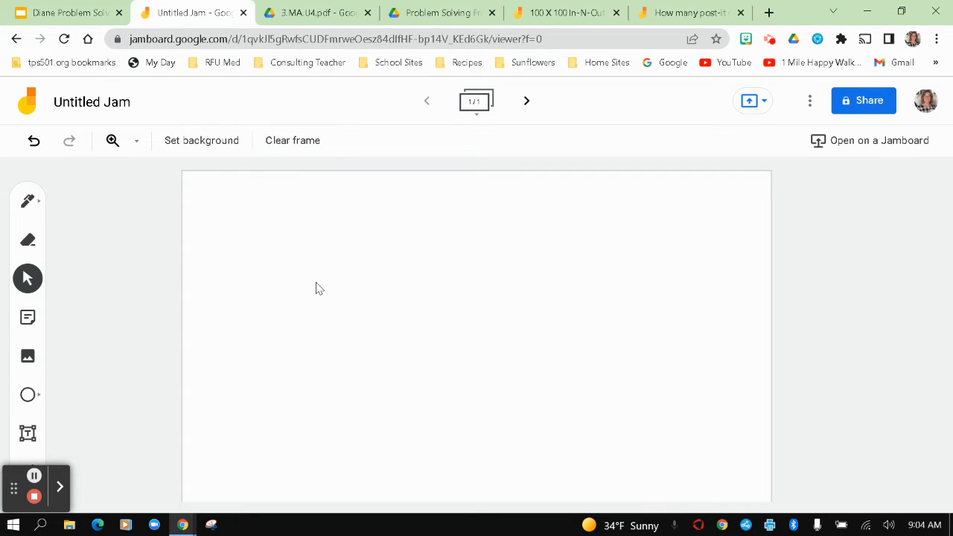
key("ctrl+z")
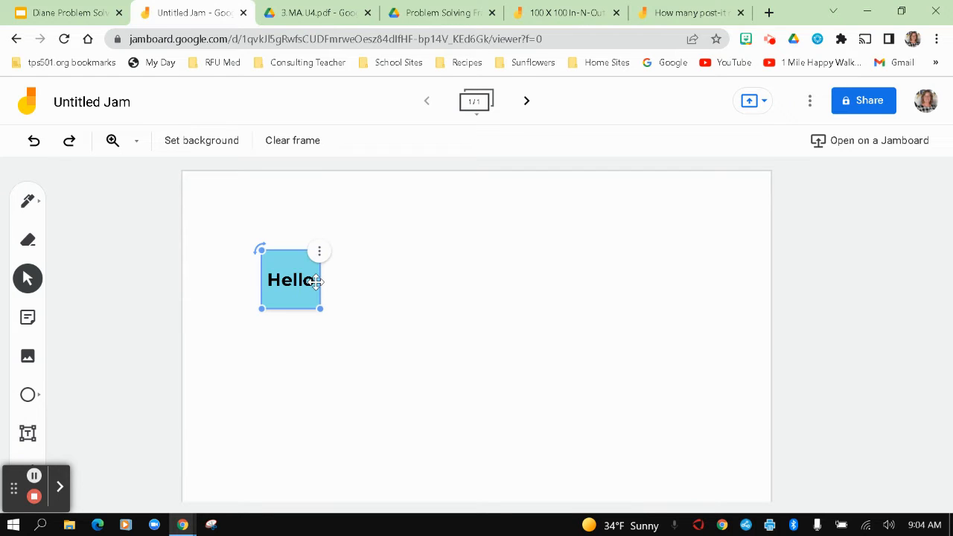
left_click(369, 350)
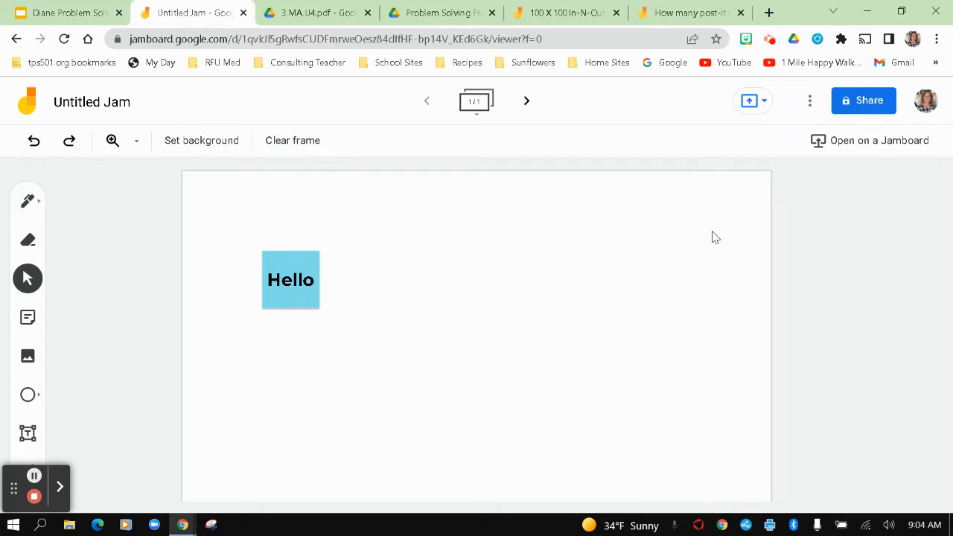
left_click(810, 101)
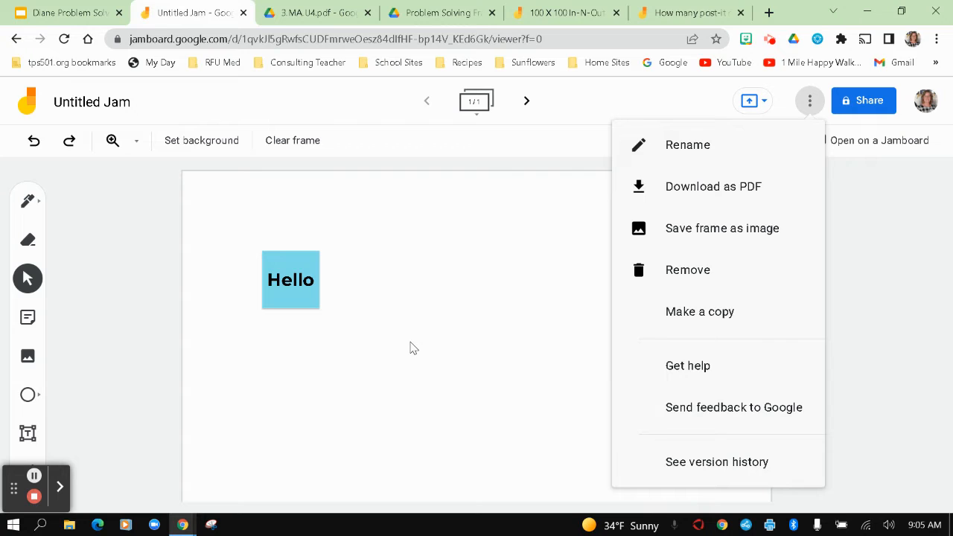
left_click(105, 220)
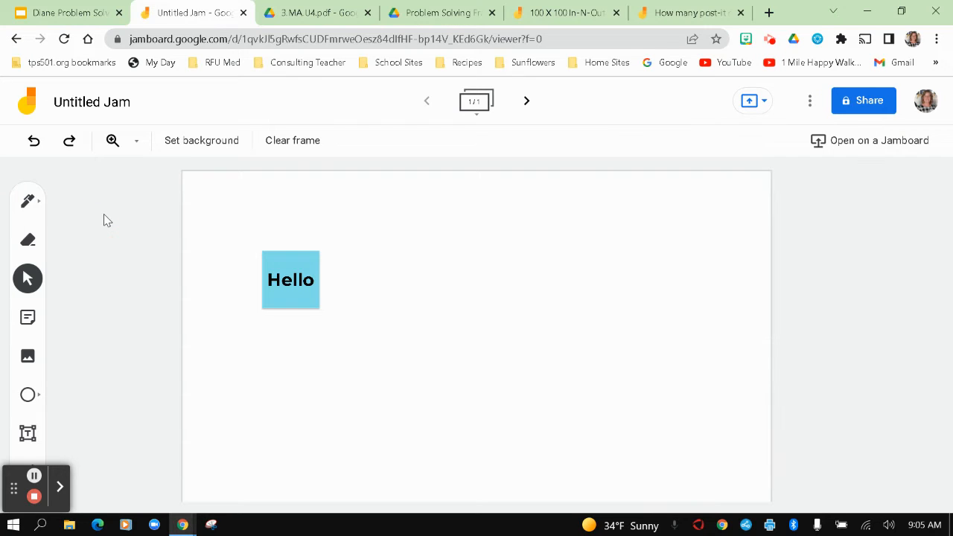
Step: With the blue marker, draw a wavy line across the frame beside the "Hello" note and handwrite "Hi" below it
left_click(28, 201)
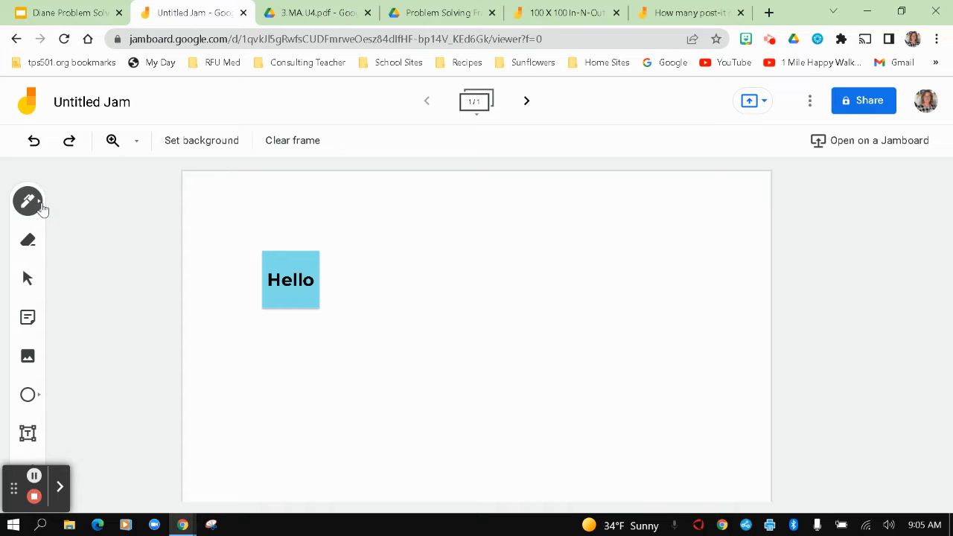
left_click(42, 207)
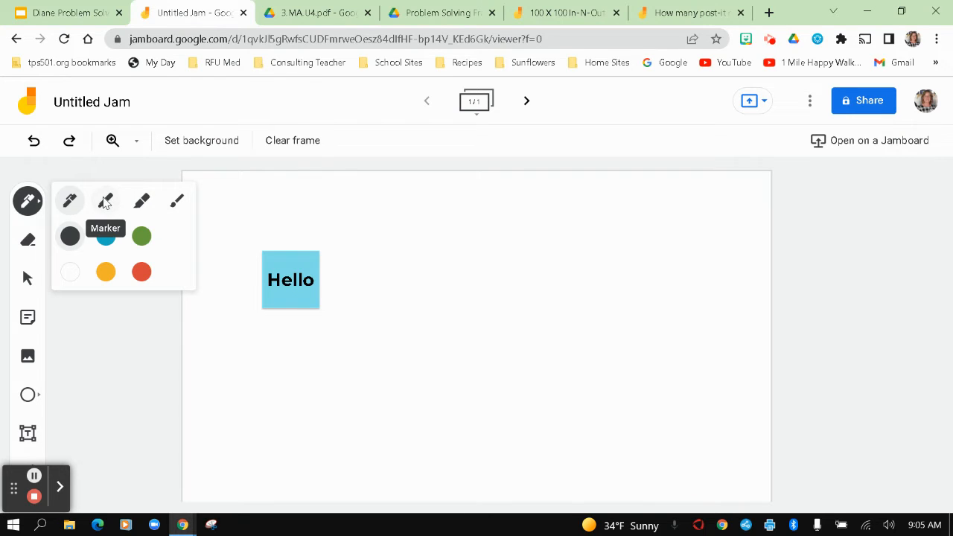
left_click(105, 203)
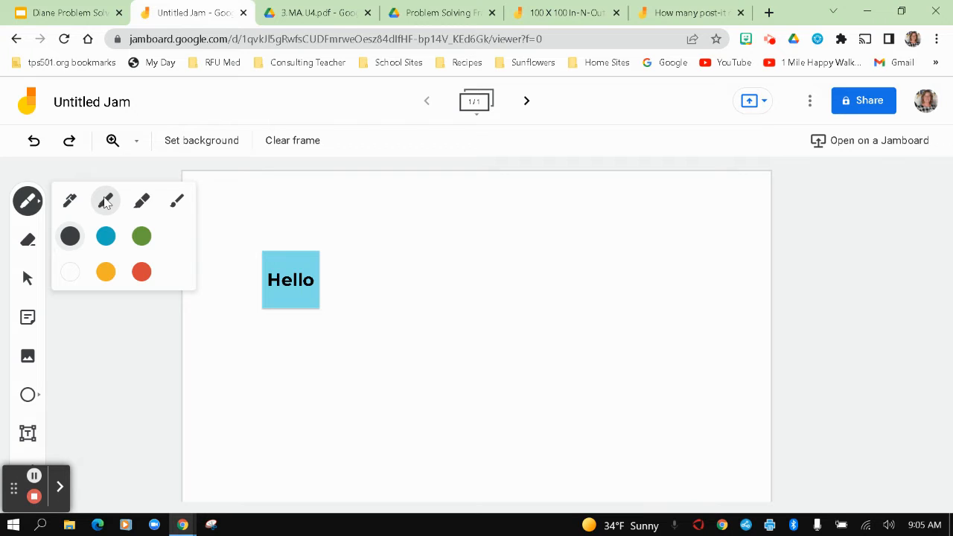
left_click(106, 237)
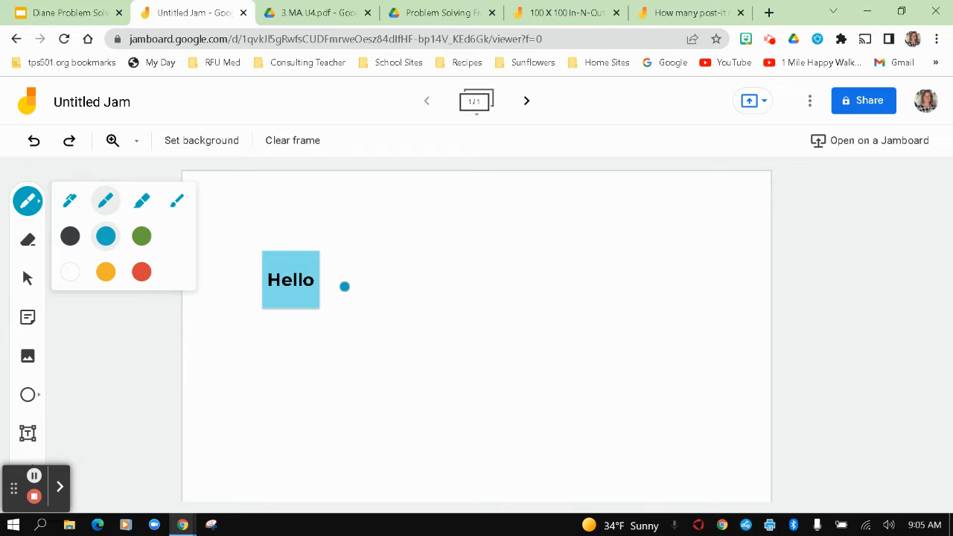
mouse_move(343, 287)
left_mouse_down()
mouse_move(442, 295)
mouse_move(630, 225)
mouse_move(688, 305)
left_mouse_up()
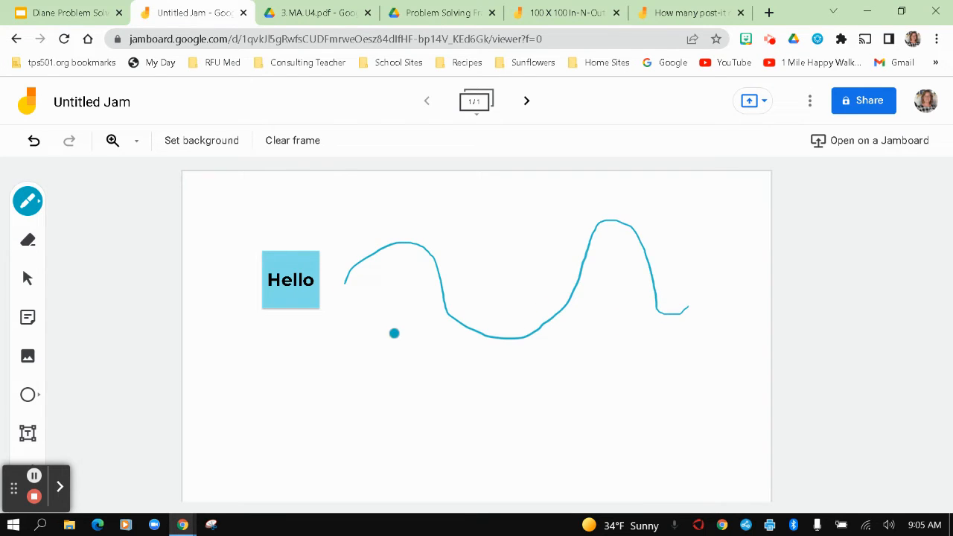
left_click_drag(394, 333, 394, 382)
mouse_move(422, 332)
left_mouse_down()
mouse_move(418, 384)
mouse_move(402, 355)
mouse_move(439, 364)
mouse_move(439, 380)
left_mouse_up()
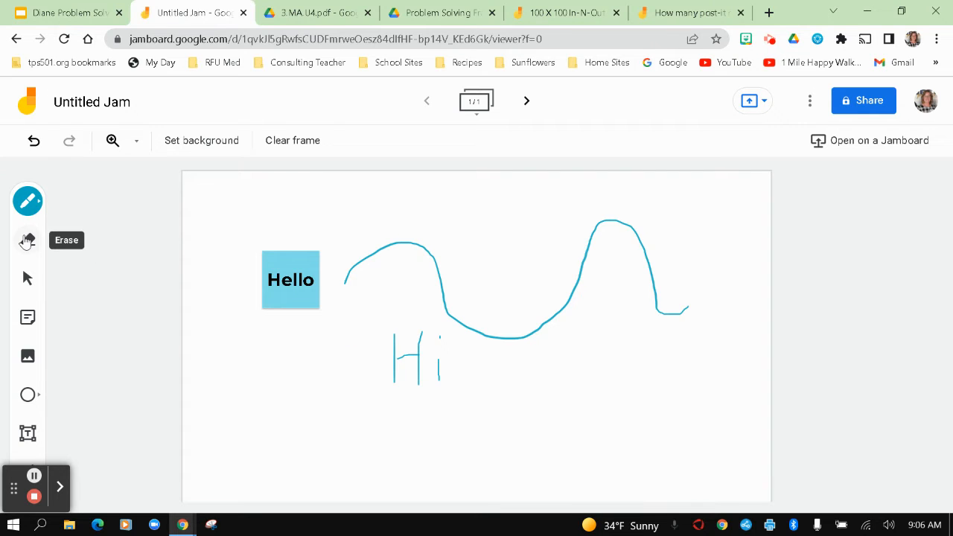
Step: Erase part of the upper left stroke of the handwritten "H" and return to the Select tool
left_click(27, 240)
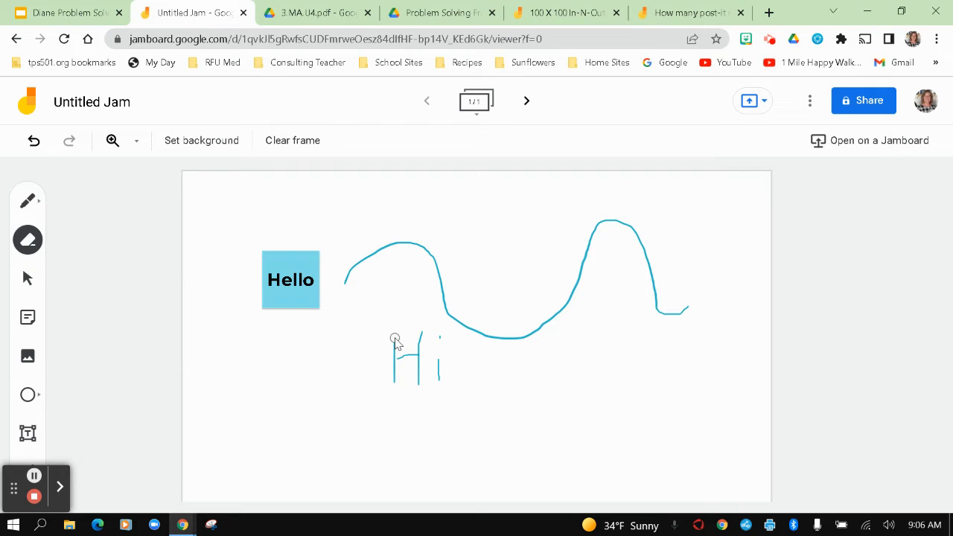
left_click_drag(394, 338, 394, 354)
left_click(28, 280)
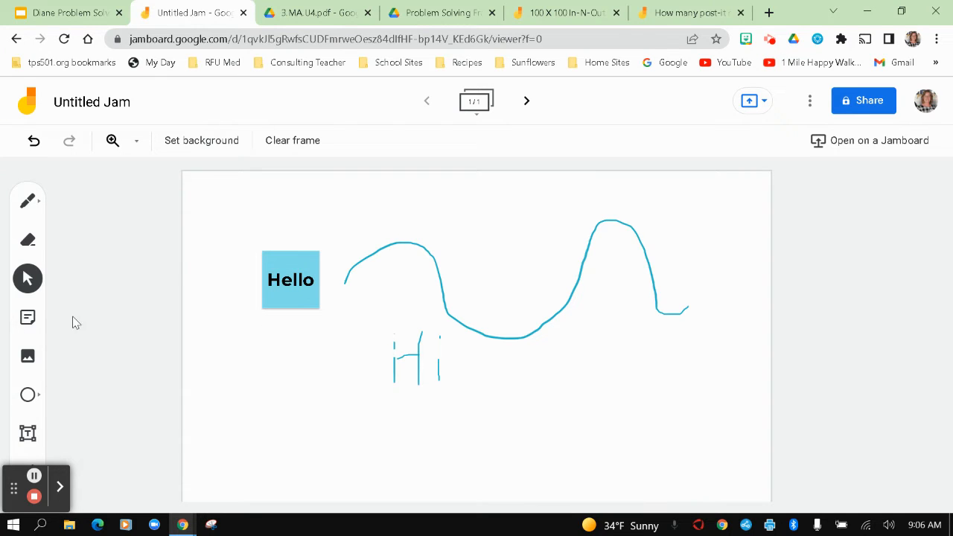
Step: Add a yellow sticky note reading "Post it Note" and place it below the right-hand part of the wavy line
left_click(27, 318)
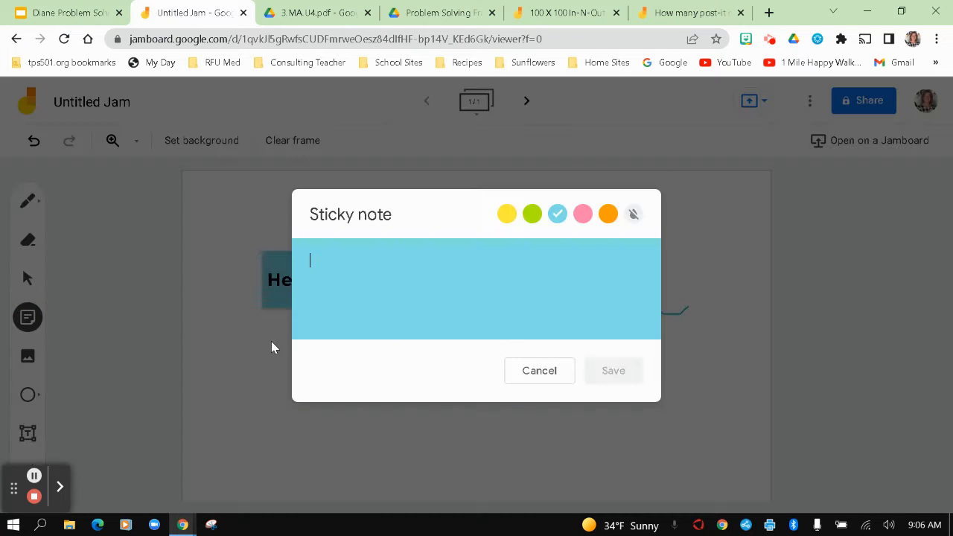
left_click(506, 214)
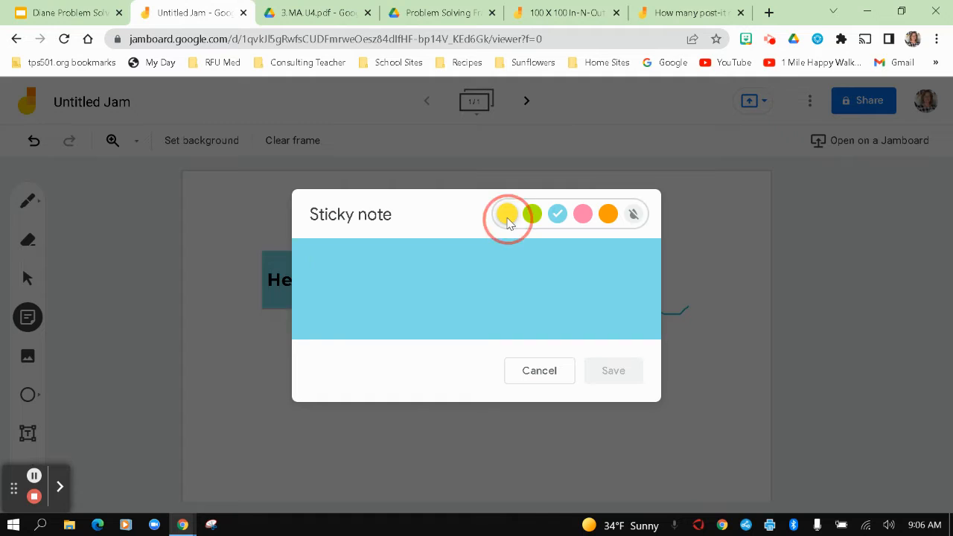
left_click(472, 276)
type("Post it Note")
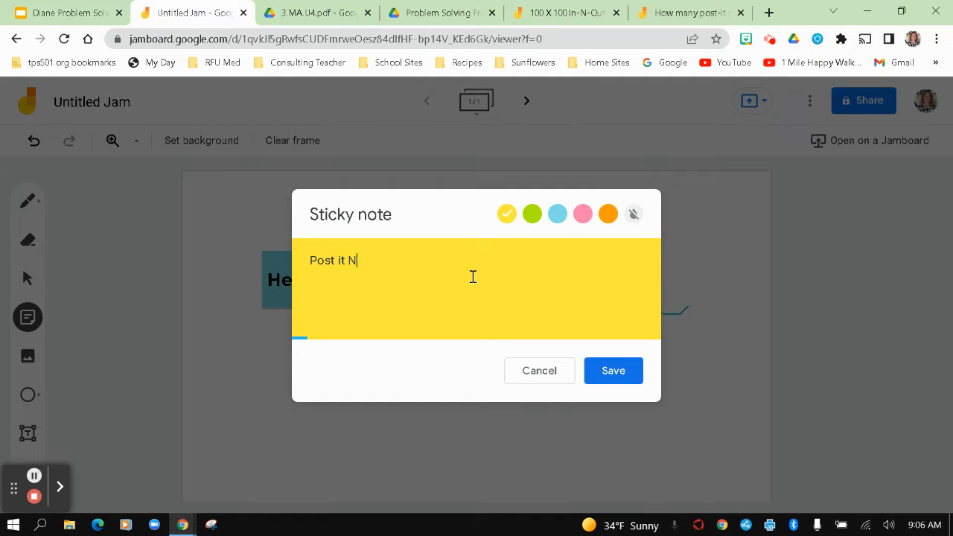
left_click(629, 370)
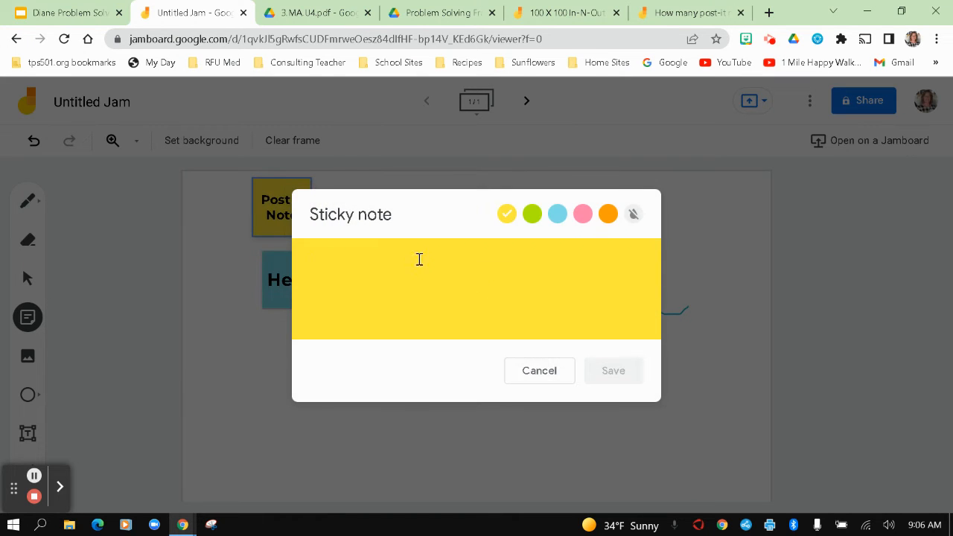
left_click(544, 371)
mouse_move(296, 215)
left_mouse_down()
mouse_move(624, 317)
mouse_move(630, 378)
left_mouse_up()
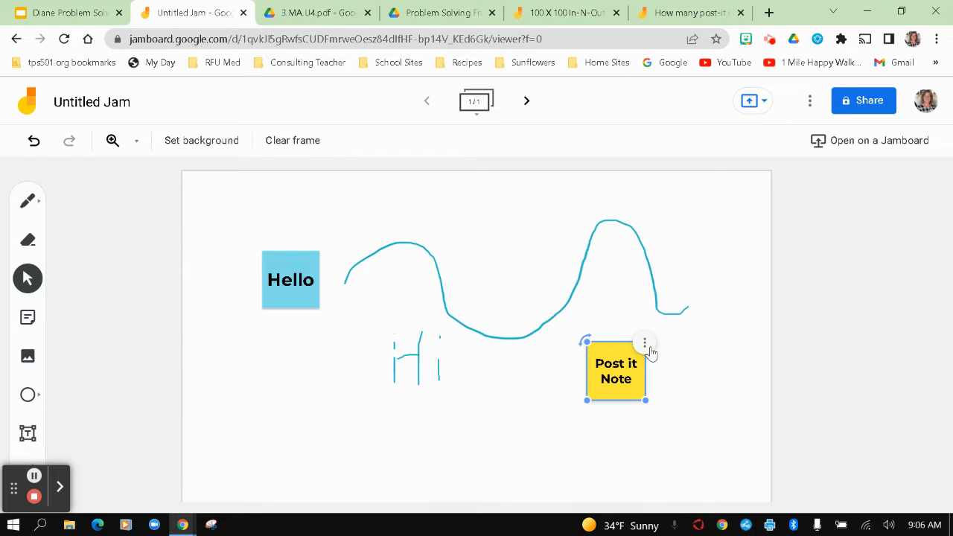
Step: Duplicate the yellow "Post it Note" sticky note, then duplicate the copy as well
left_click(646, 344)
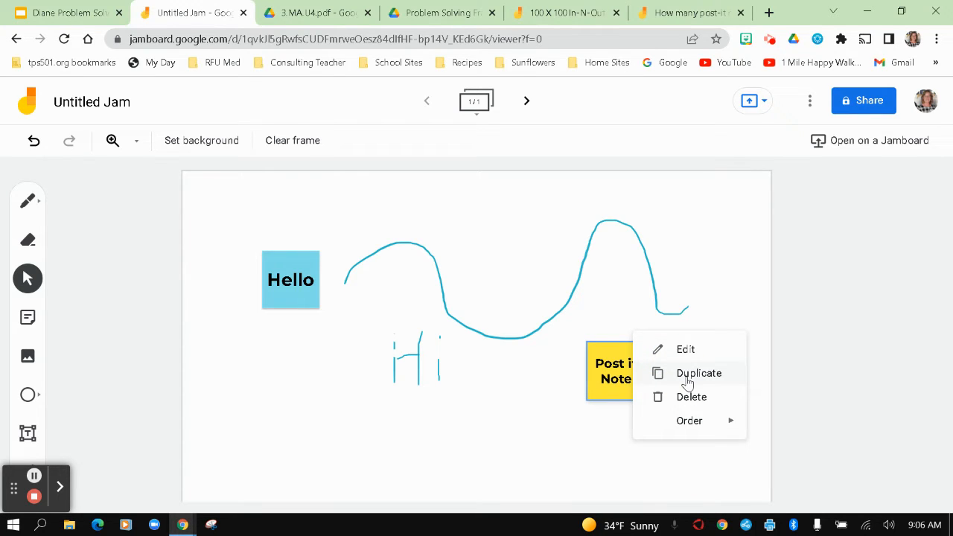
left_click(688, 374)
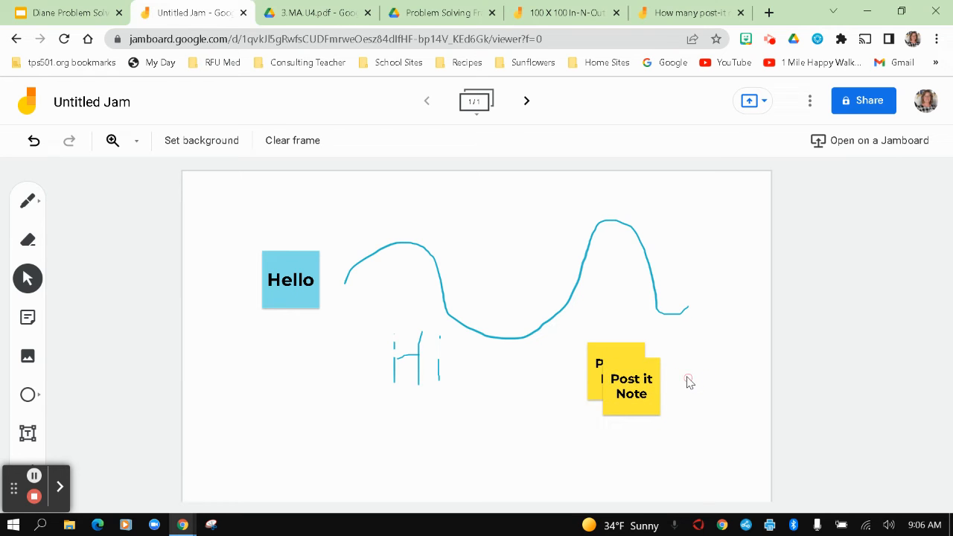
left_click(636, 384)
left_click(669, 364)
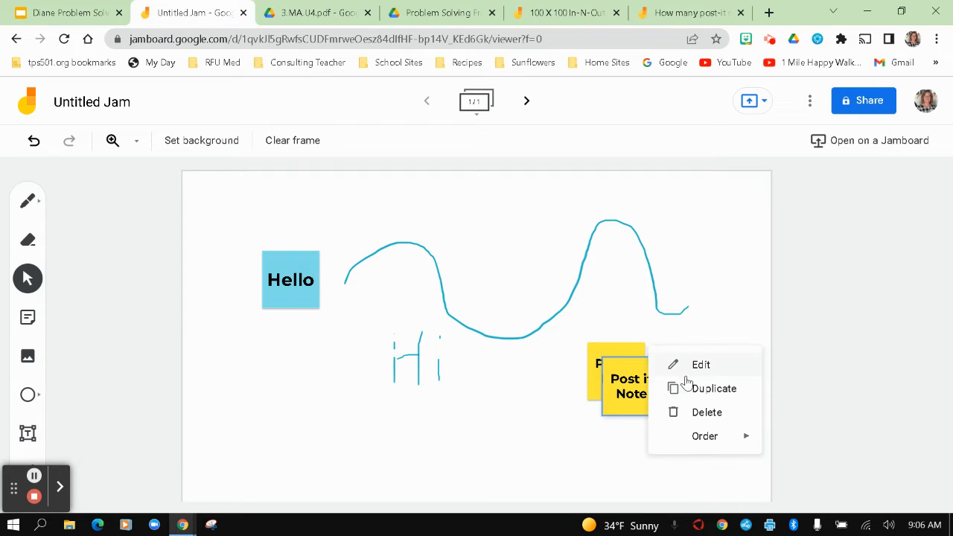
left_click(700, 395)
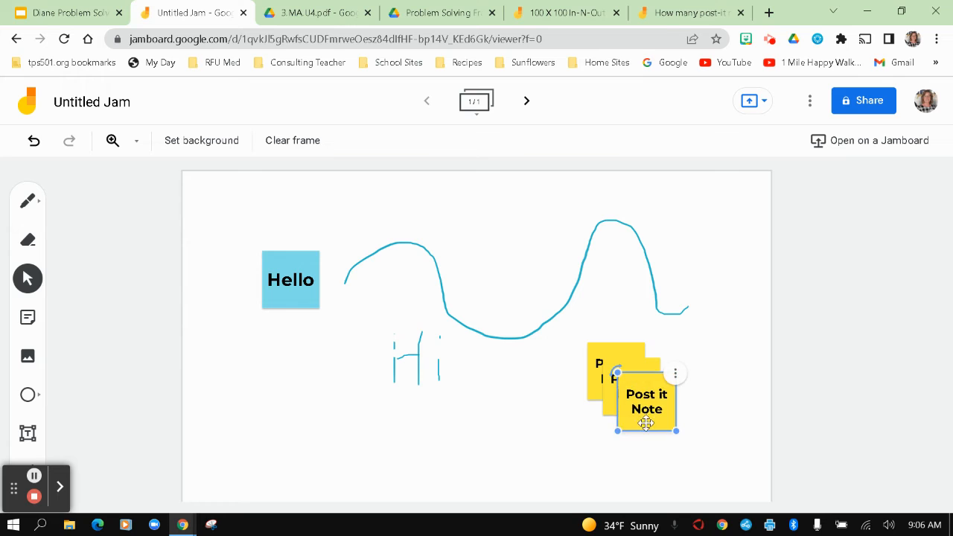
Step: Spread the three yellow notes apart: two near the frame's right edge, one above its original spot, beside the wavy line
left_click_drag(646, 419, 734, 332)
left_click_drag(627, 389, 719, 396)
left_click(623, 365)
left_click_drag(623, 364, 599, 337)
left_click(620, 317)
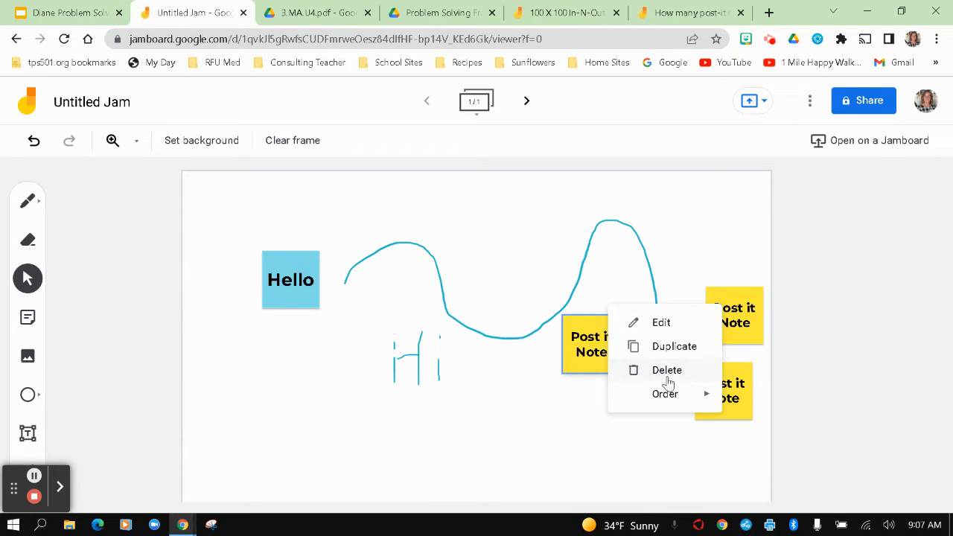
left_click(585, 346)
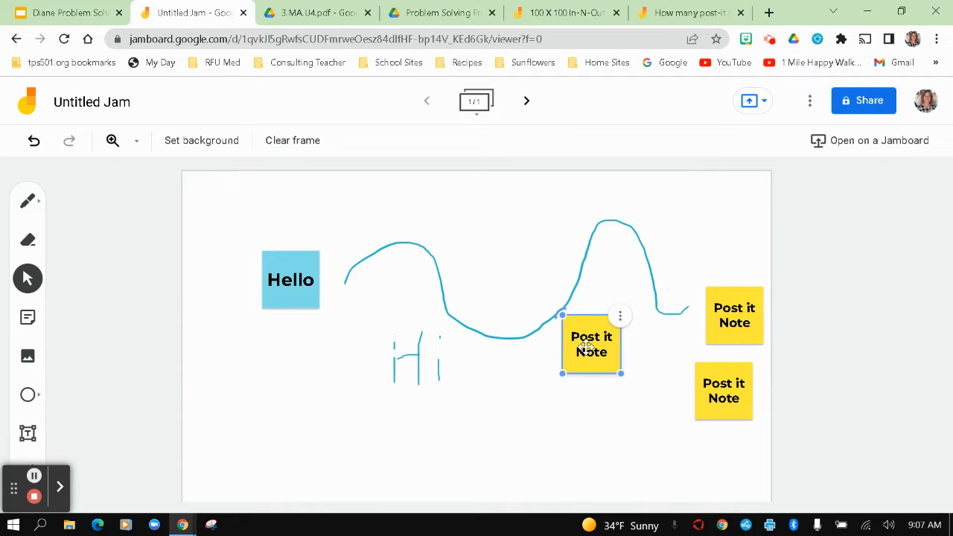
Step: Move the yellow note nearest the wavy line onto the line and bring it to the front
left_click_drag(586, 346, 561, 314)
left_click(562, 385)
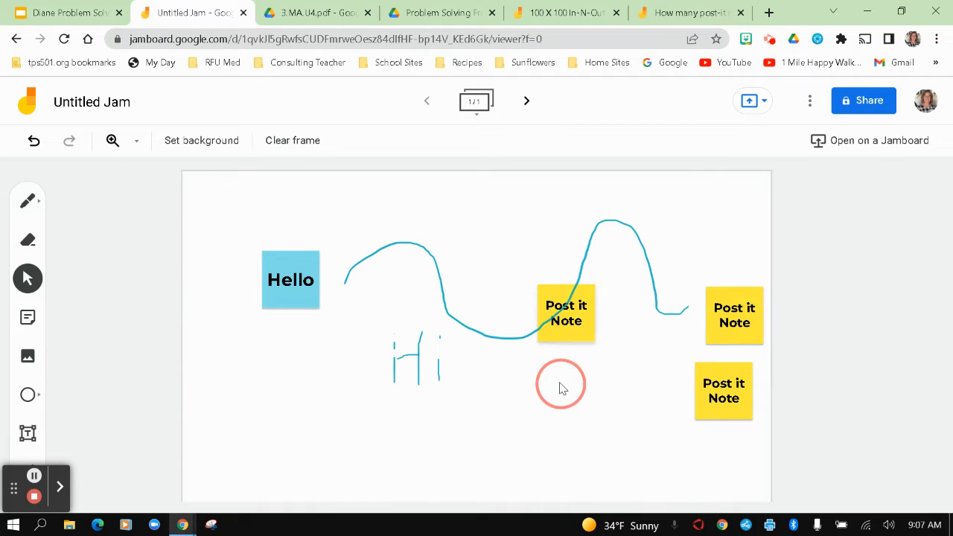
left_click(586, 308)
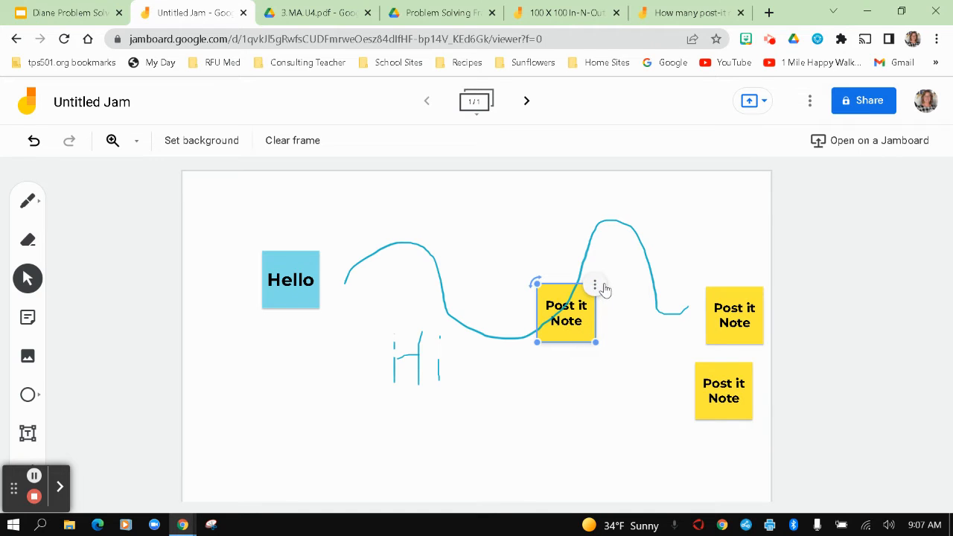
left_click(596, 287)
mouse_move(666, 365)
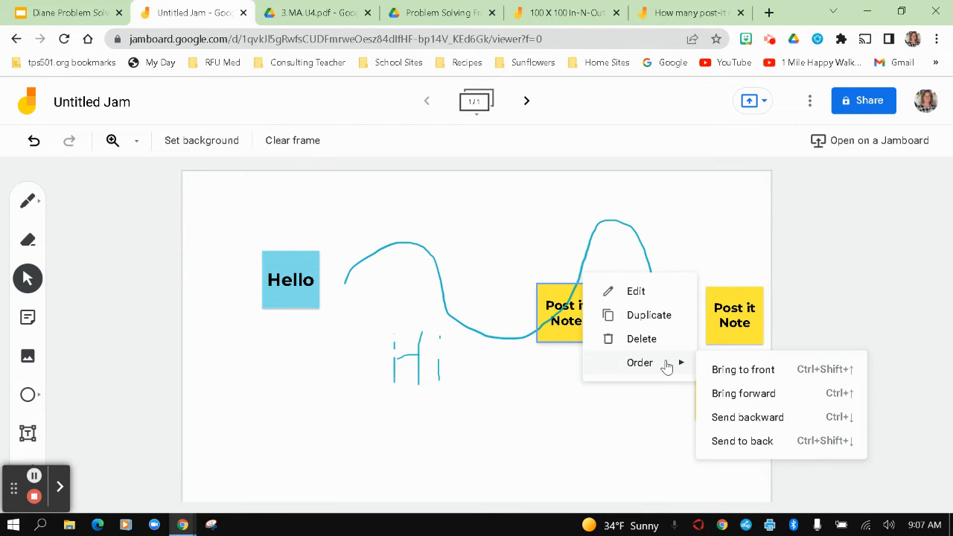
left_click(744, 369)
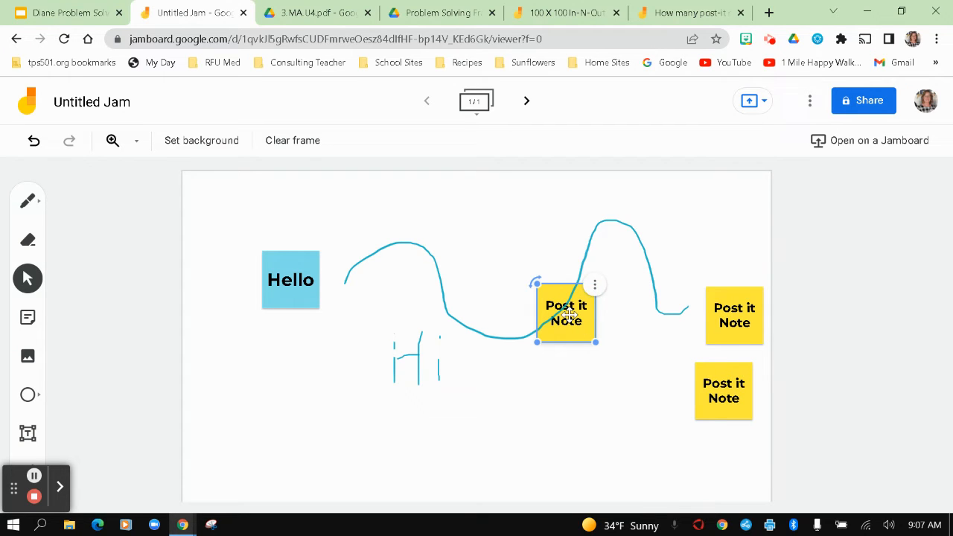
Step: Send the yellow note on the wavy line to the back and move it below the line's middle dip
left_click(596, 284)
mouse_move(678, 376)
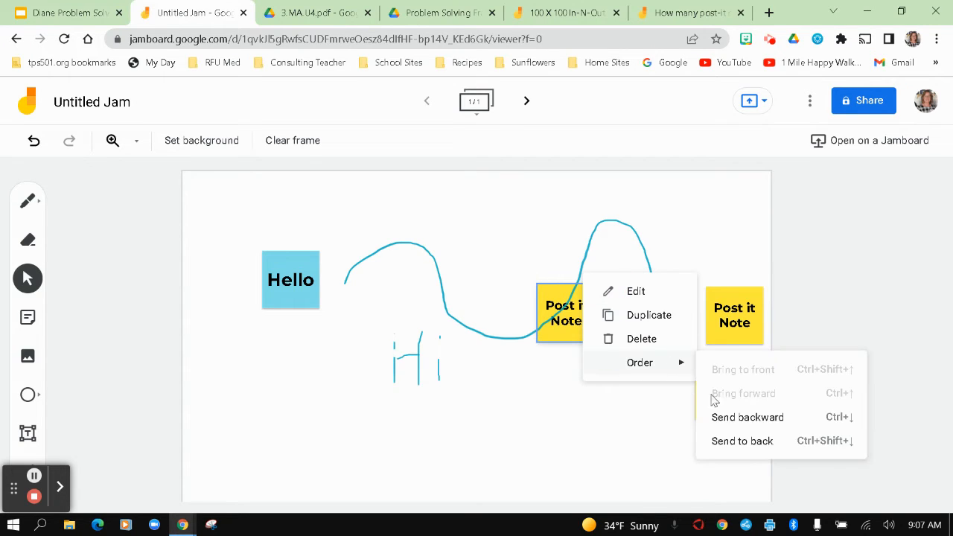
left_click(753, 451)
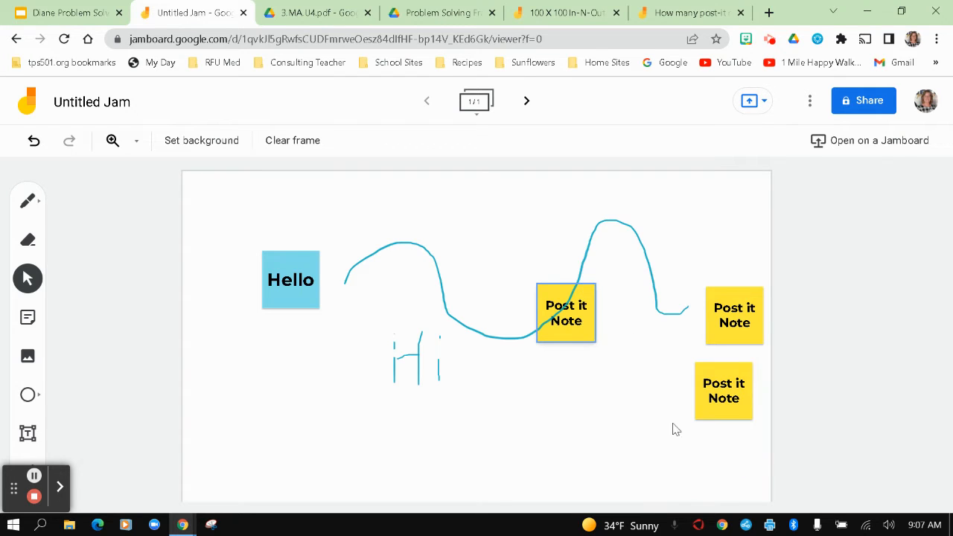
left_click_drag(589, 325, 560, 398)
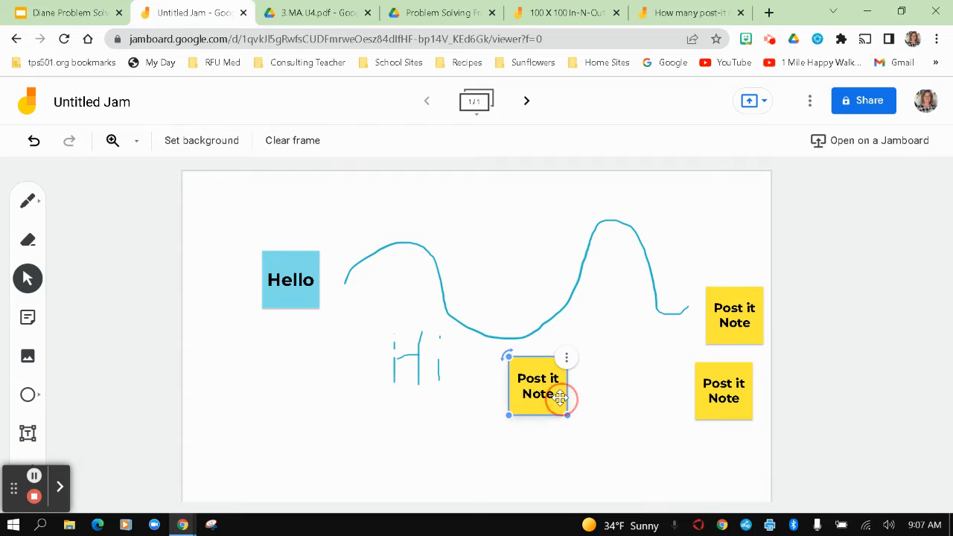
left_click(239, 358)
Step: Overlap that yellow note with the blue "Hello" note, bring it forward, and place it over the lower edge of "Hello"
left_click_drag(509, 394, 320, 302)
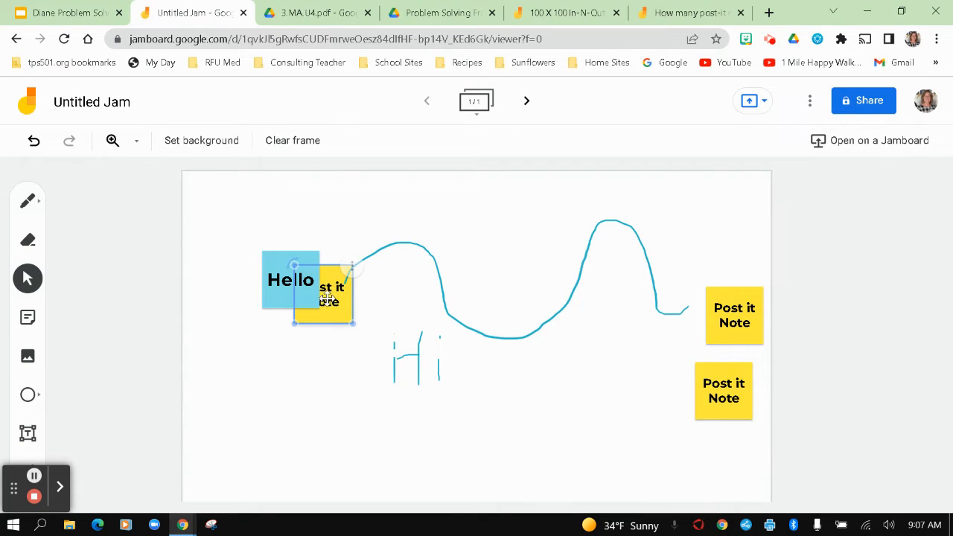
left_click(352, 266)
mouse_move(439, 350)
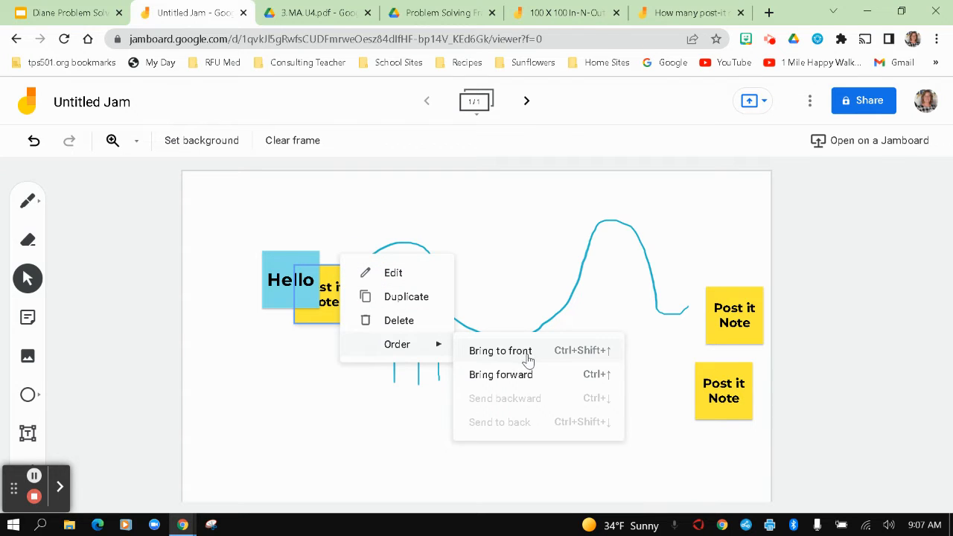
left_click(527, 381)
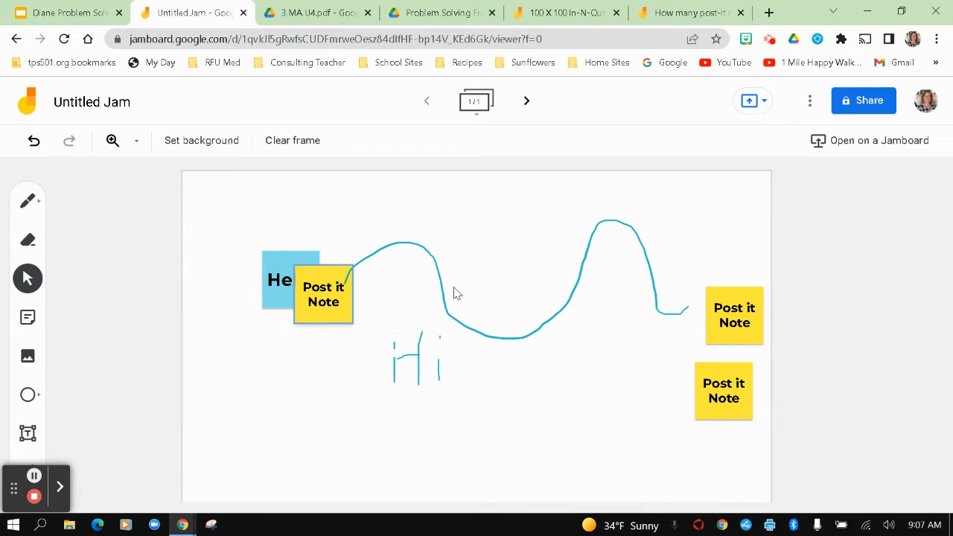
left_click_drag(334, 284, 302, 312)
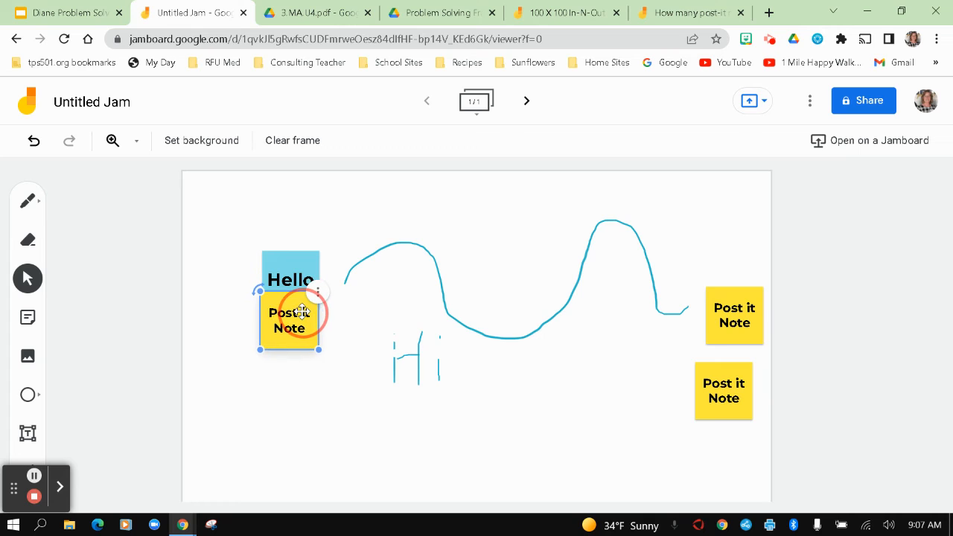
left_click(305, 376)
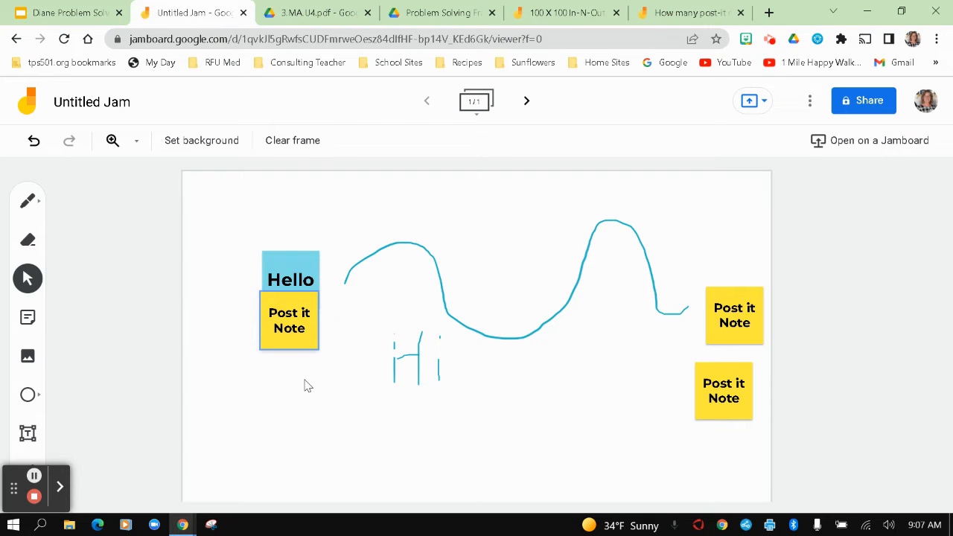
Step: Search Google Images for "basketball" and insert the first basketball picture into the frame
left_click(35, 359)
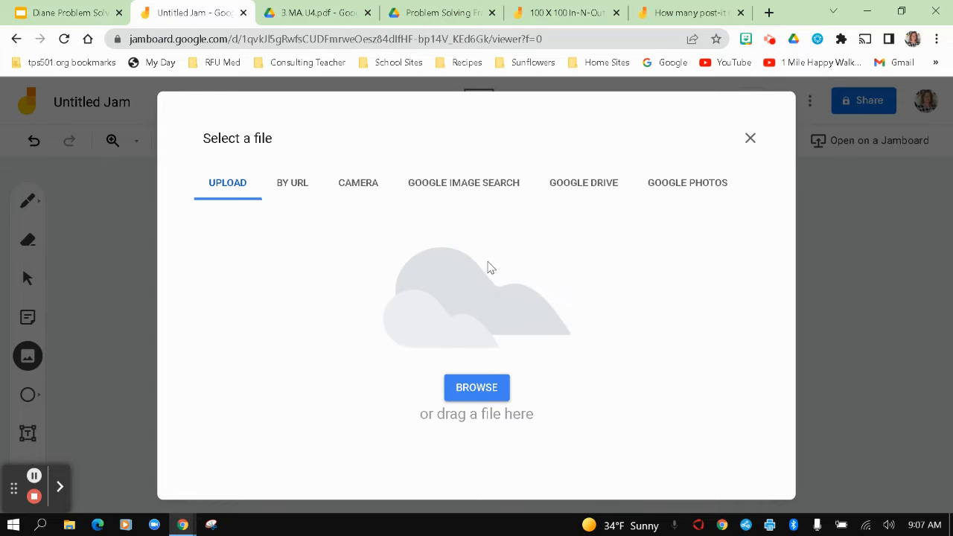
left_click(483, 185)
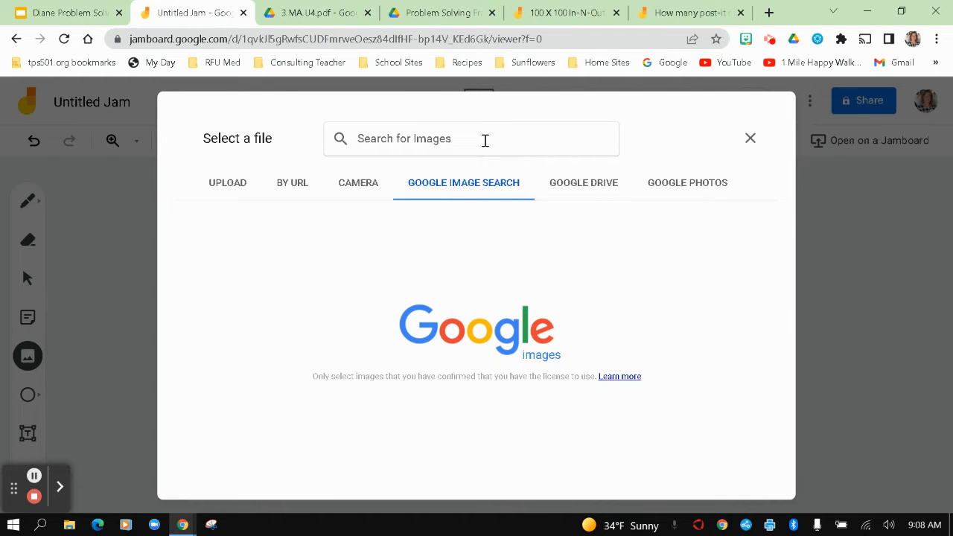
type("ba")
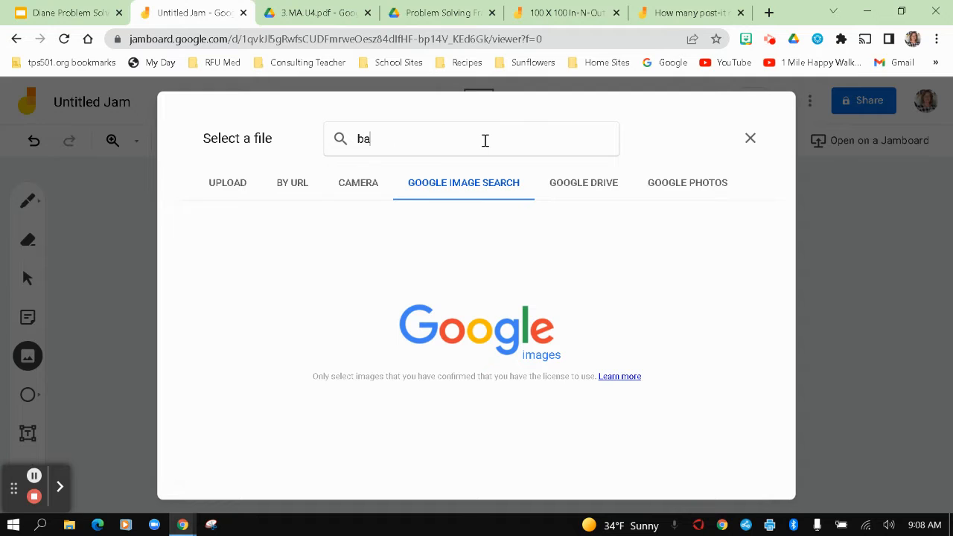
type("sketball")
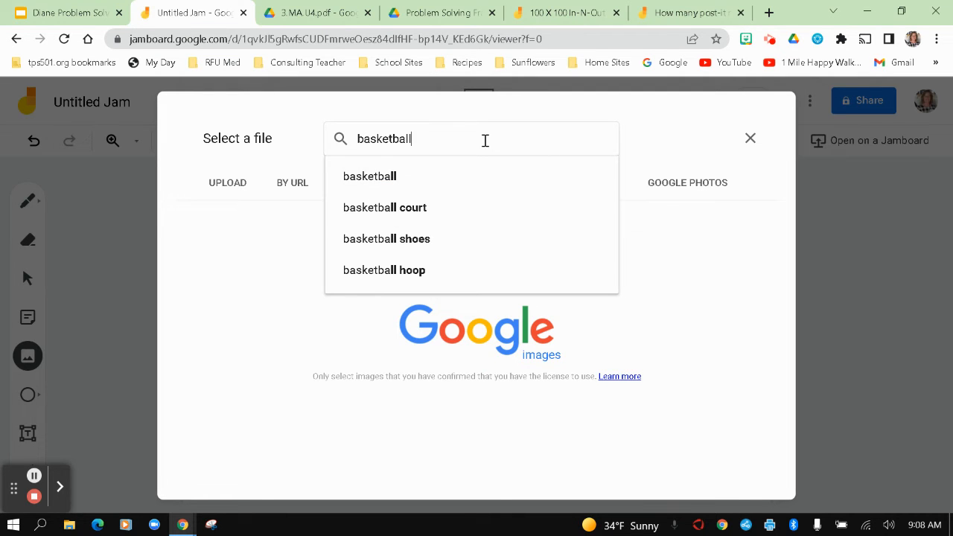
key("Return")
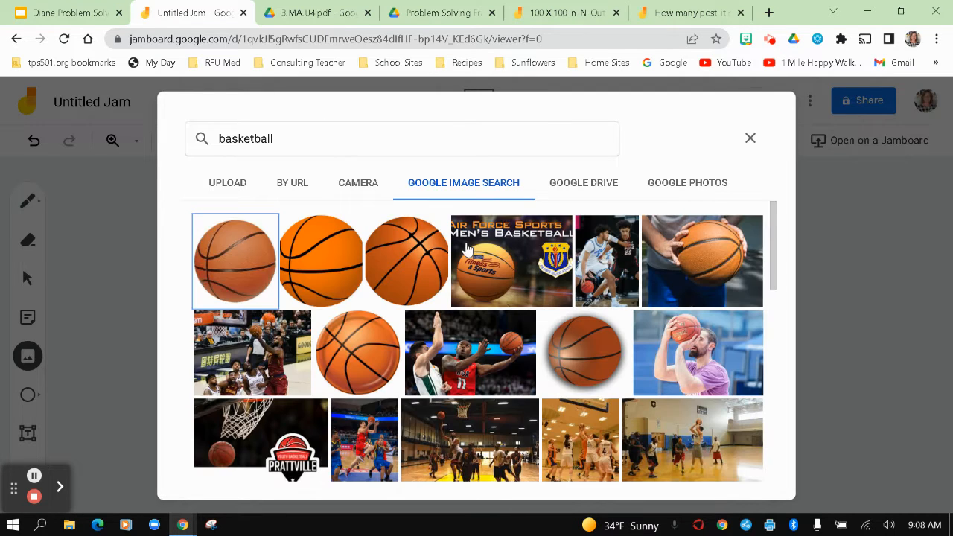
left_click(235, 276)
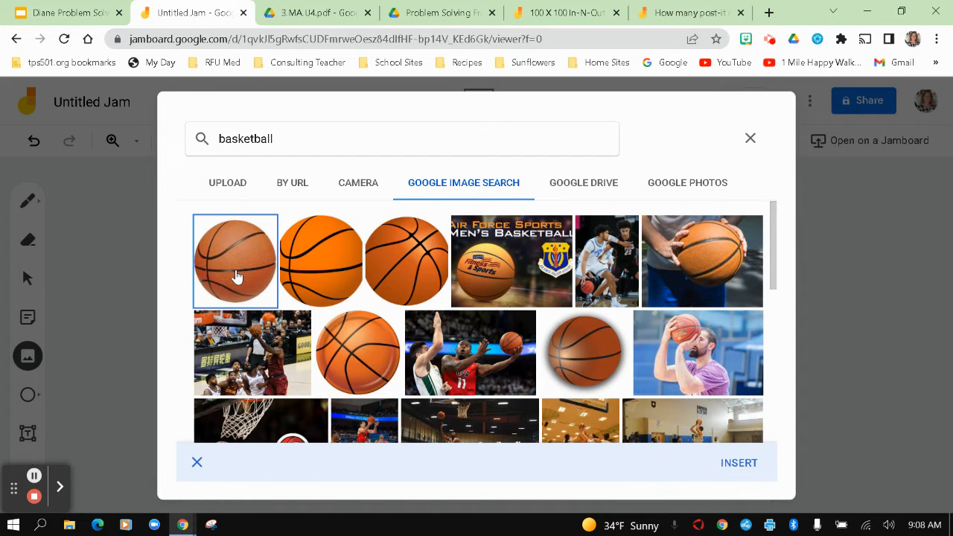
left_click(732, 462)
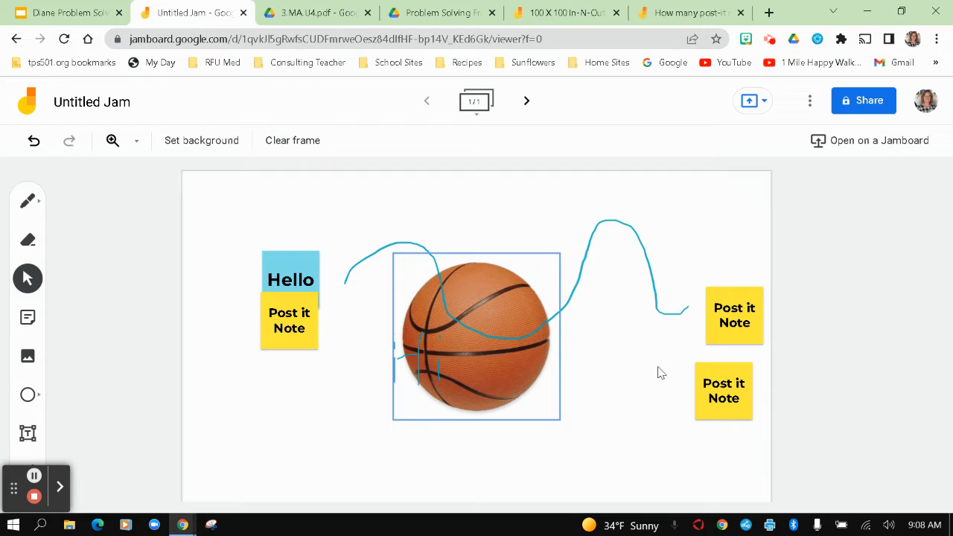
Step: Move the basketball picture below the wavy line, between the handwritten "Hi" and the two yellow notes
left_click(503, 368)
mouse_move(503, 367)
left_mouse_down()
mouse_move(587, 416)
mouse_move(591, 431)
left_mouse_up()
left_click(336, 428)
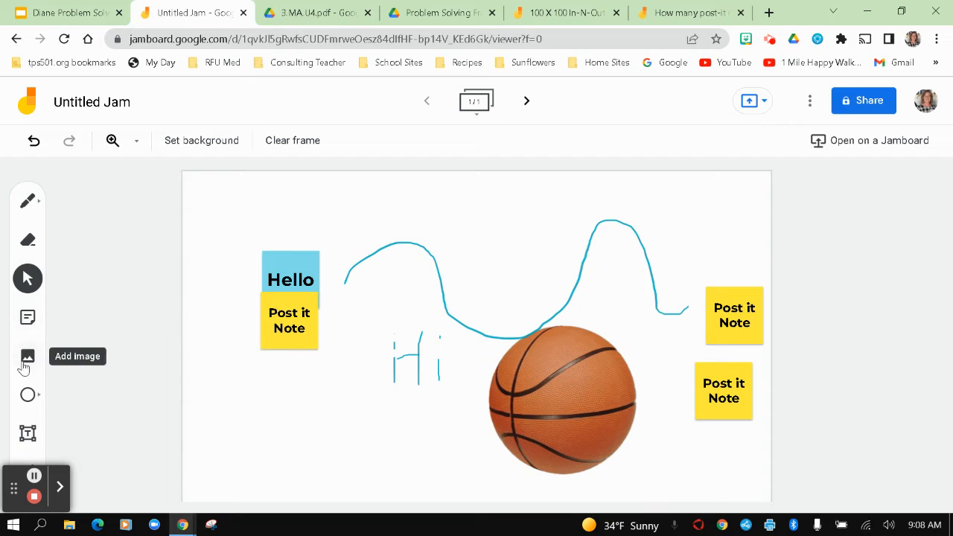
Step: Draw an arrow shape below the handwritten "Hi", pointing at the basketball, and check its object options
left_click(41, 399)
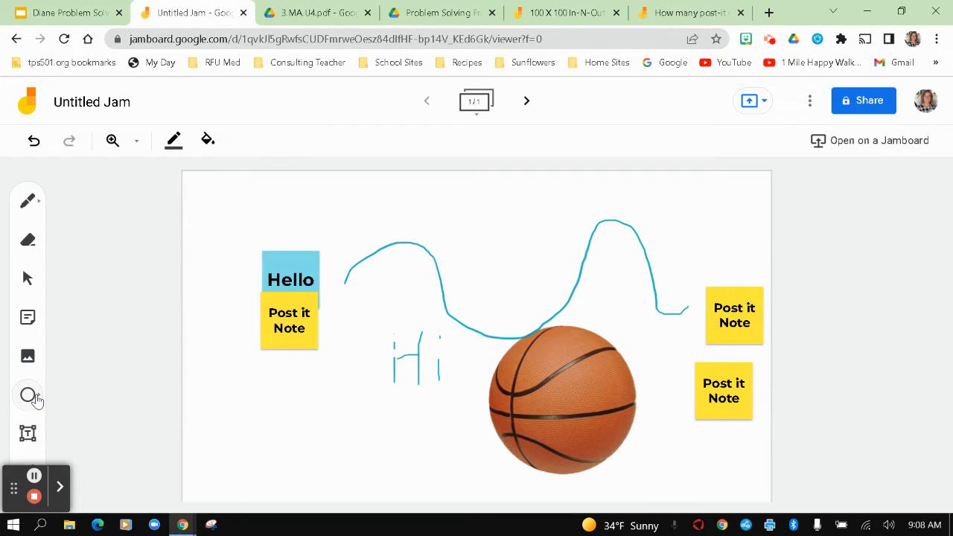
left_click(41, 398)
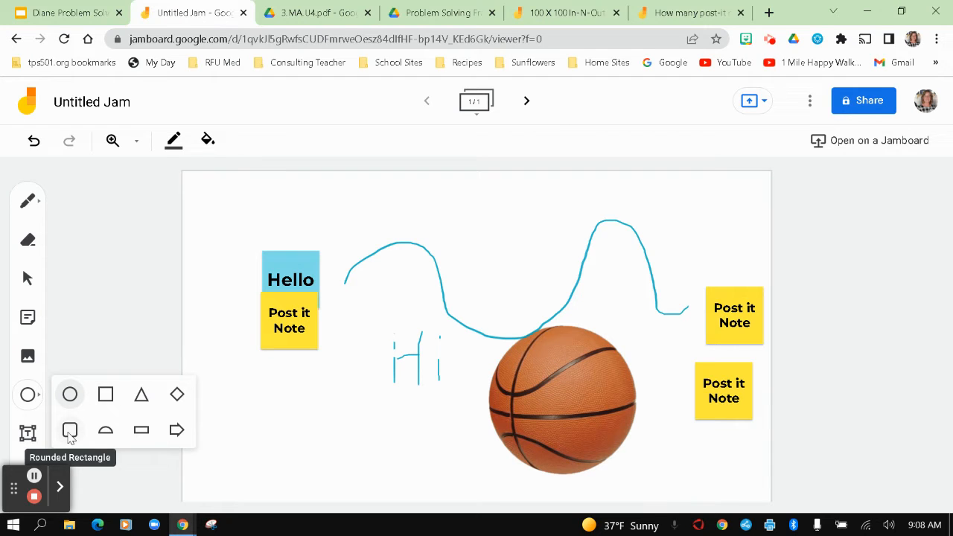
left_click(175, 429)
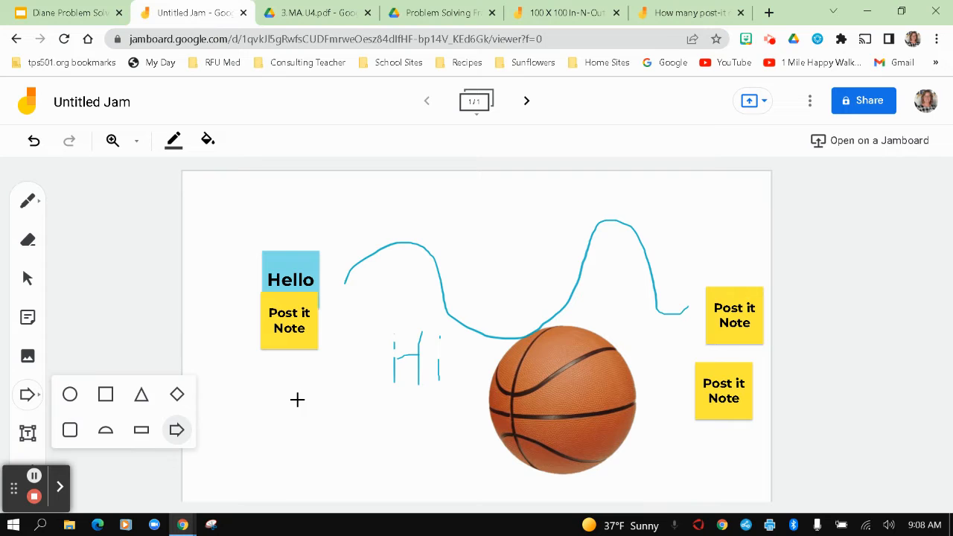
left_click_drag(297, 399, 486, 448)
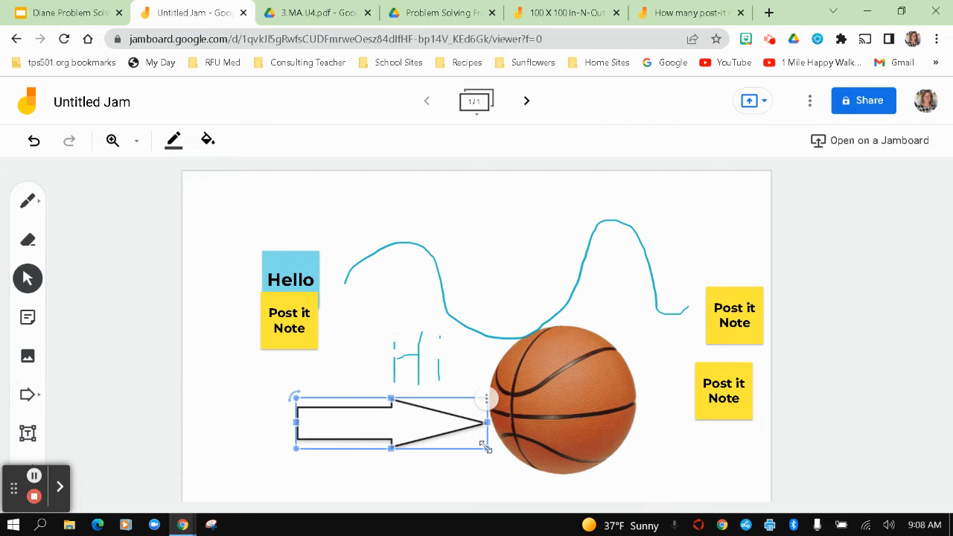
left_click(418, 463)
left_click(463, 405)
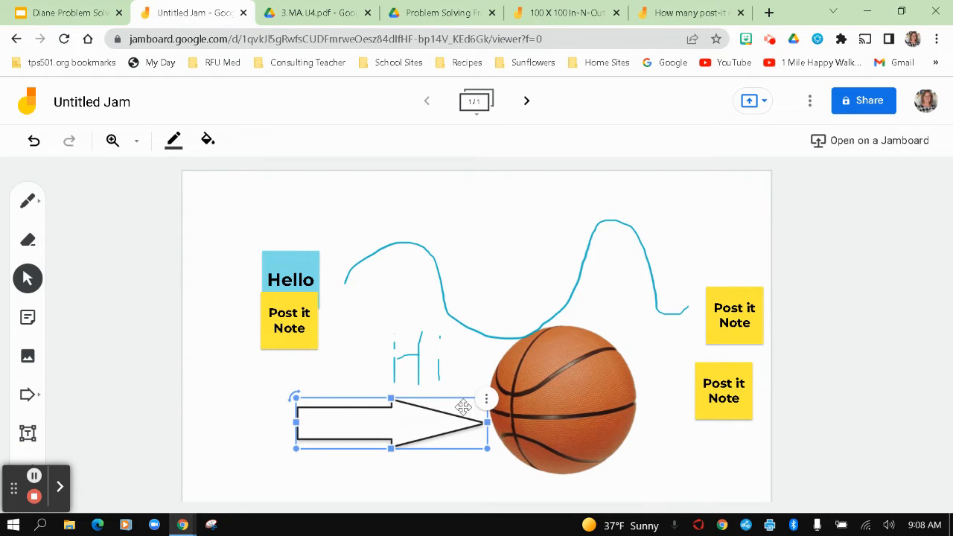
left_click(488, 399)
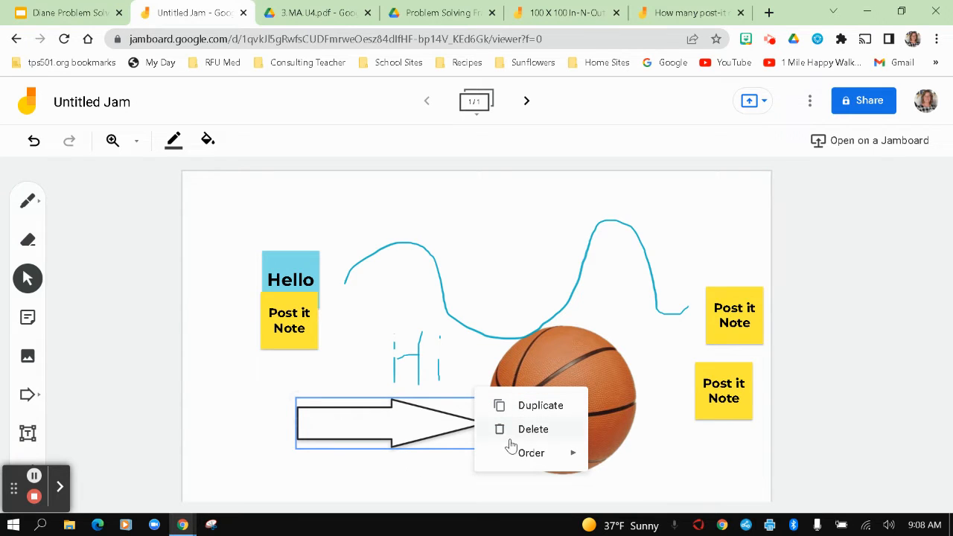
mouse_move(518, 459)
left_click(228, 416)
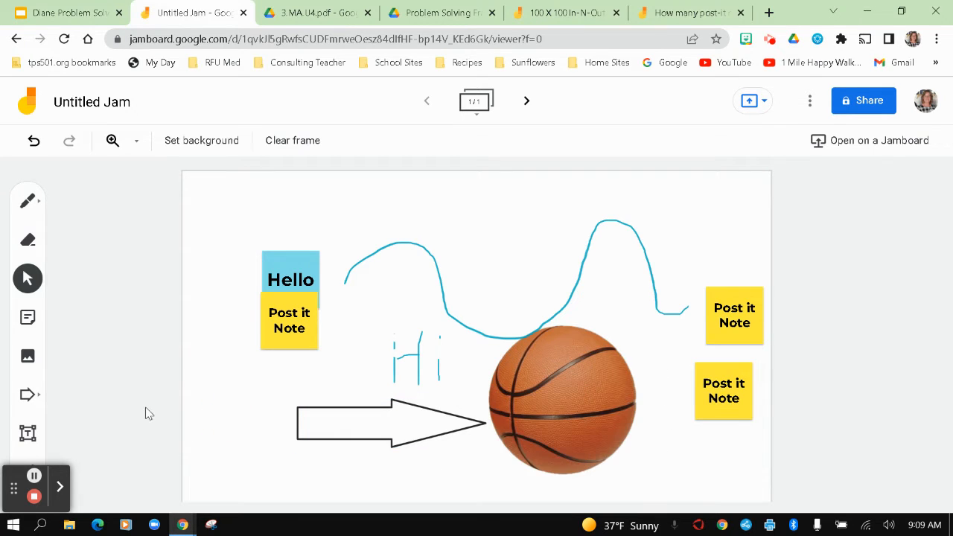
Step: Add a text box reading "Hello World!" above the wavy line and enlarge it into a wide title
left_click(28, 434)
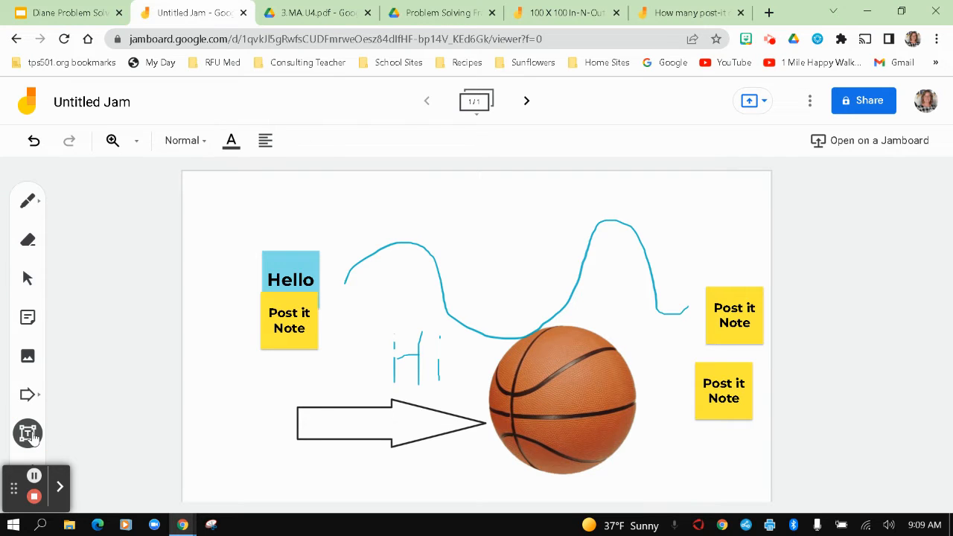
left_click(347, 187)
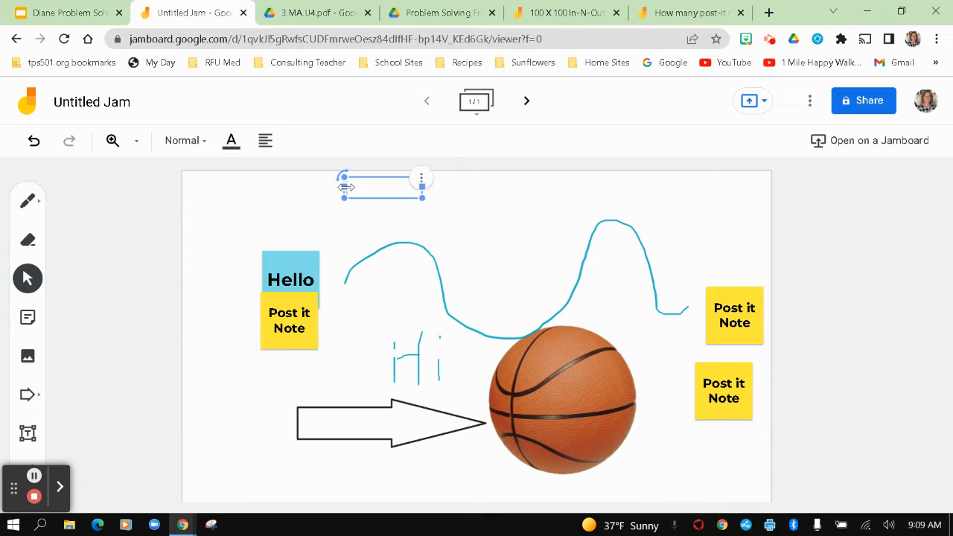
type("Hello World")
left_click_drag(421, 199, 633, 281)
left_click(514, 290)
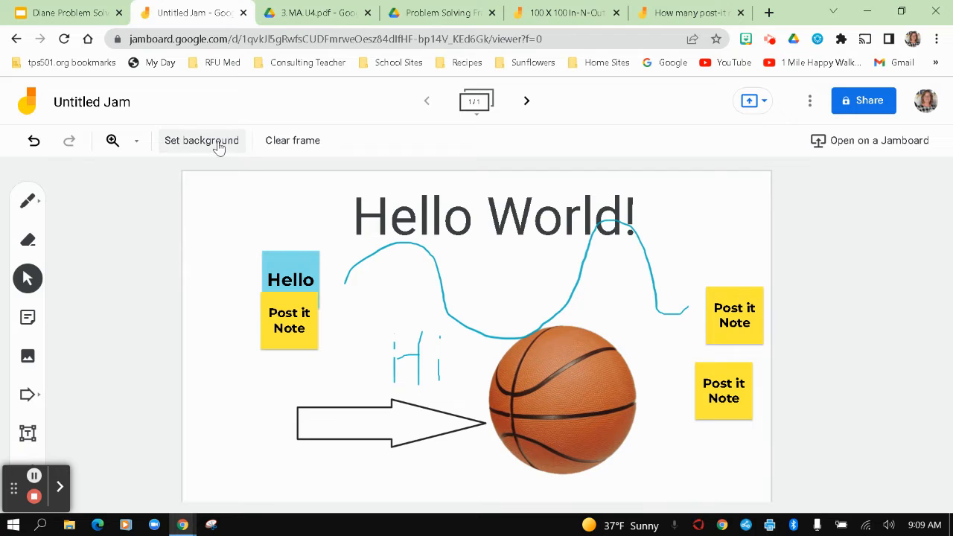
Step: Add a second blank frame to the Jam and view both frames in the frame overview
left_click(528, 101)
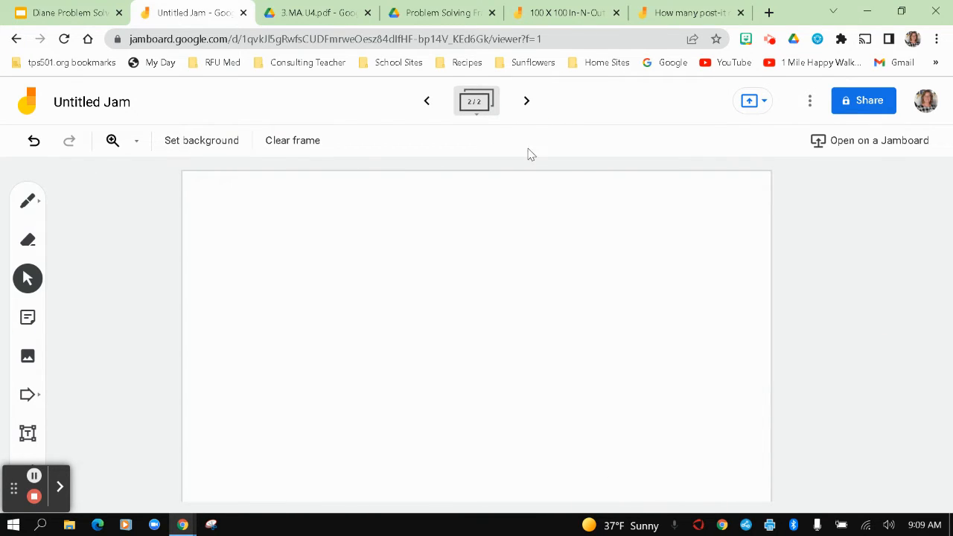
left_click(476, 110)
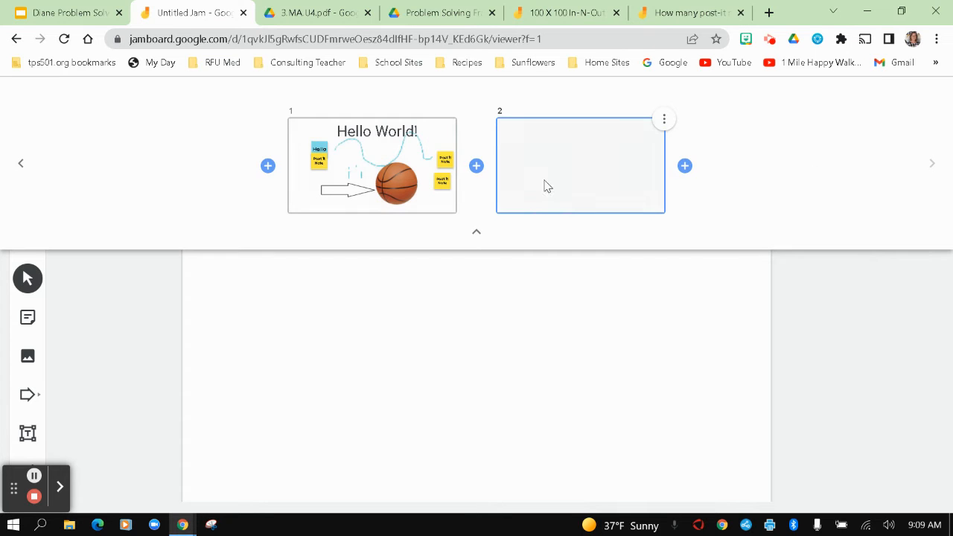
left_click(461, 325)
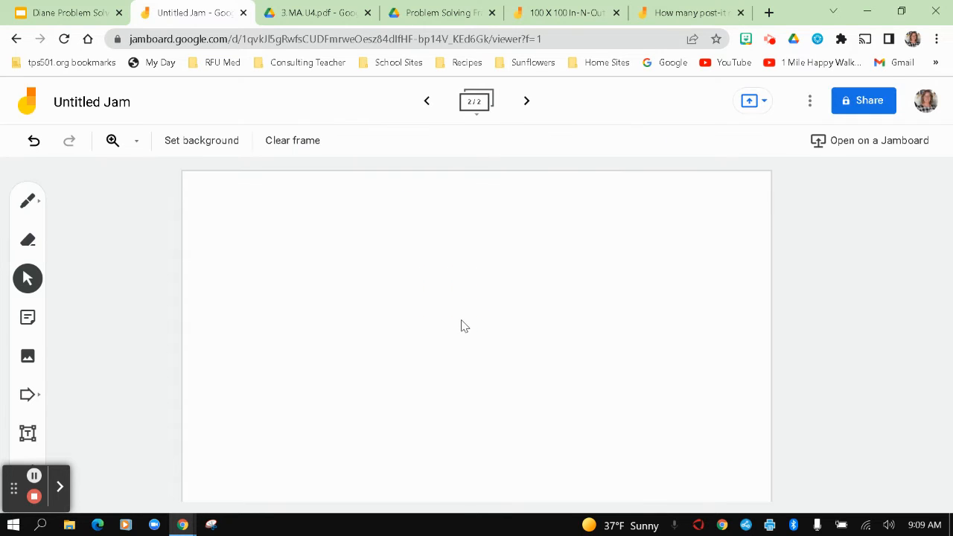
Step: Try the blue and dotted backgrounds on the second frame, and settle on the lined-paper background
left_click(206, 140)
left_click(267, 247)
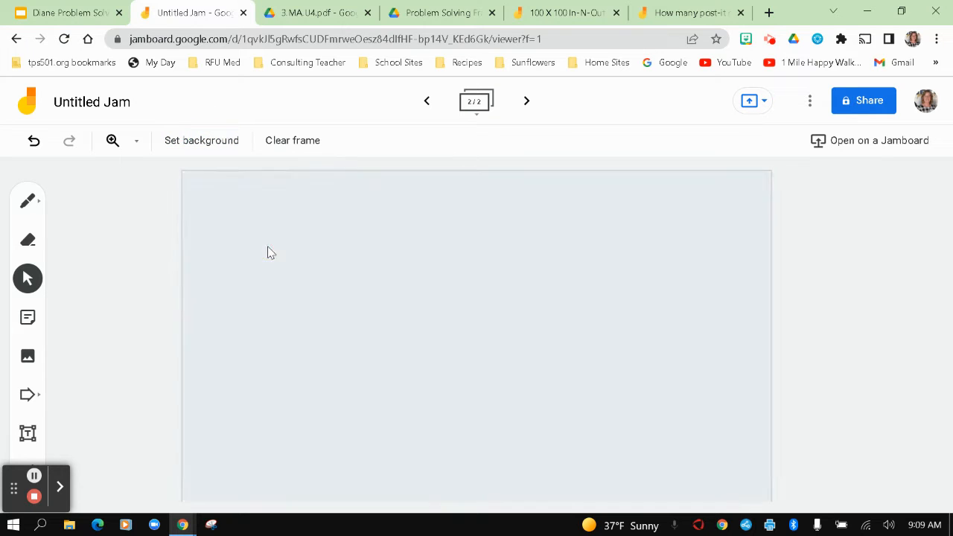
left_click(201, 140)
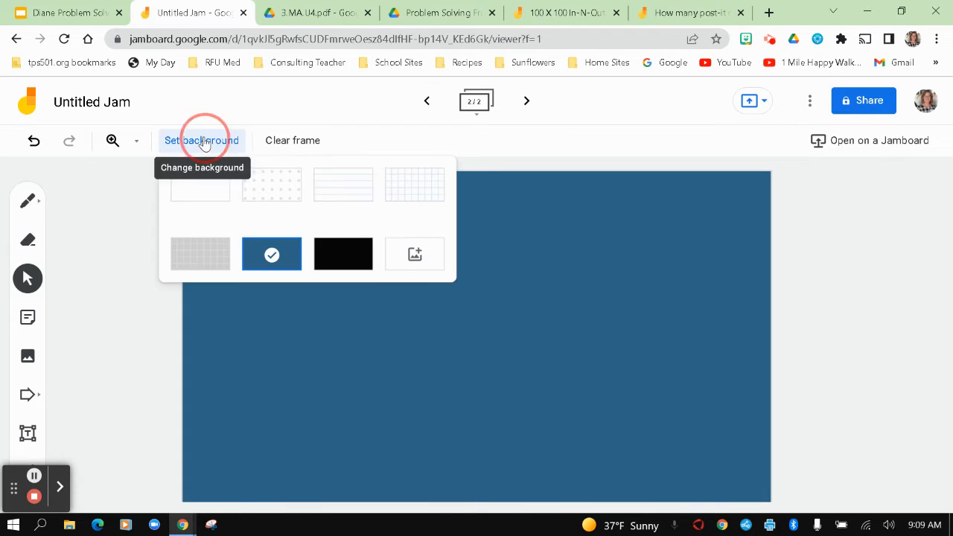
left_click(277, 196)
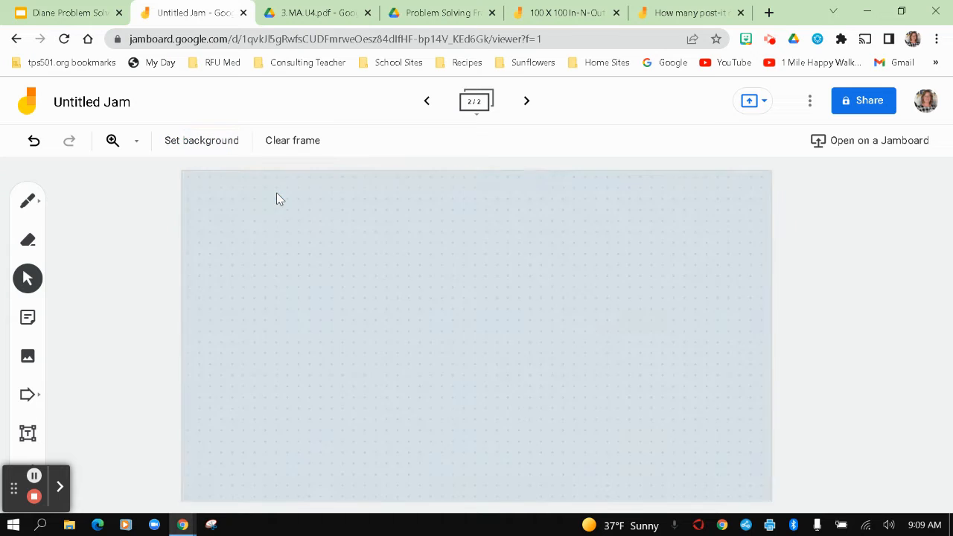
left_click(217, 146)
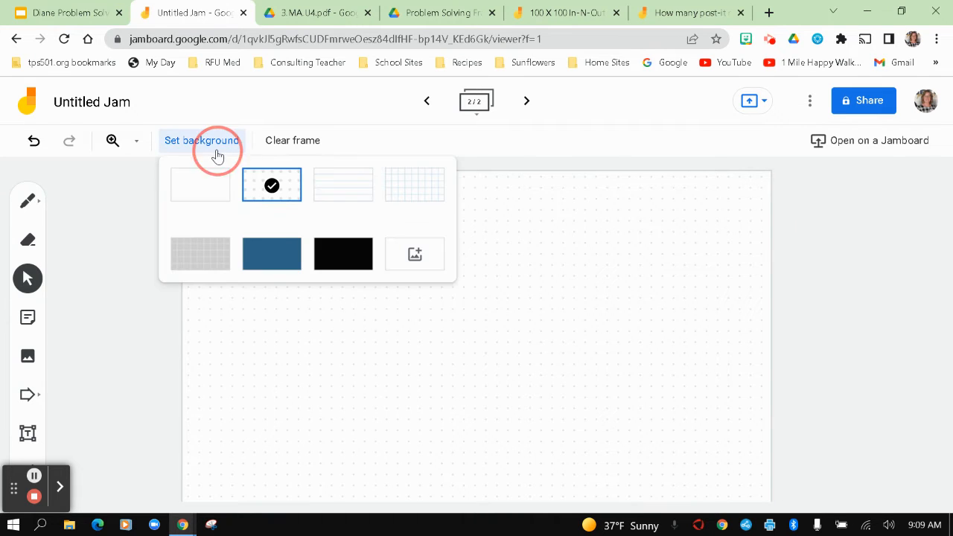
left_click(343, 192)
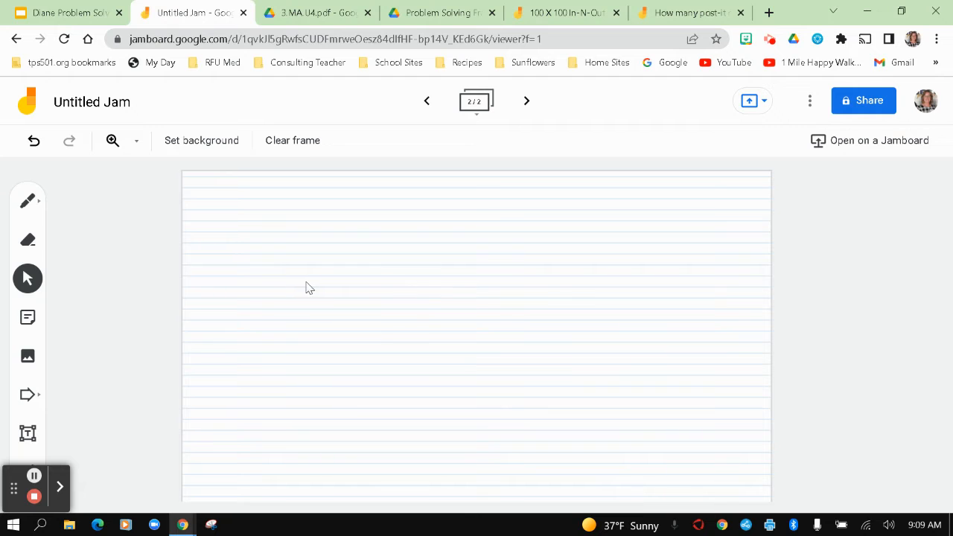
Step: Add three more blank frames after the lined frame and return to the first frame with the "Hello World!" title
left_click(524, 102)
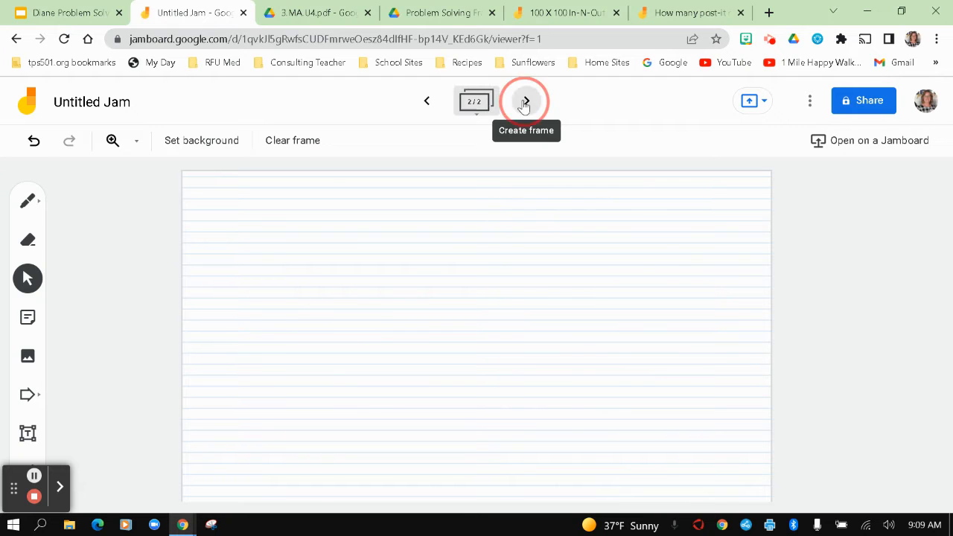
left_click(525, 102)
left_click(525, 103)
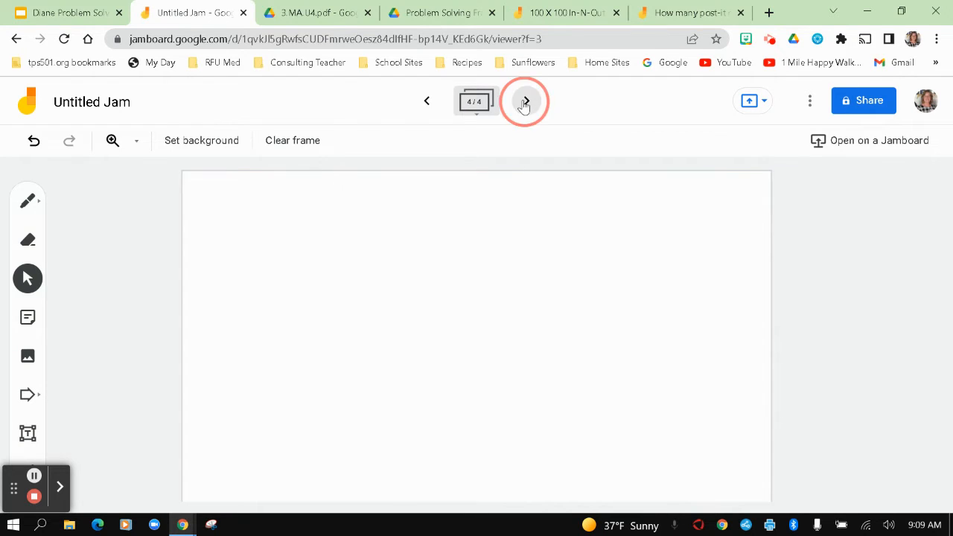
left_click(427, 104)
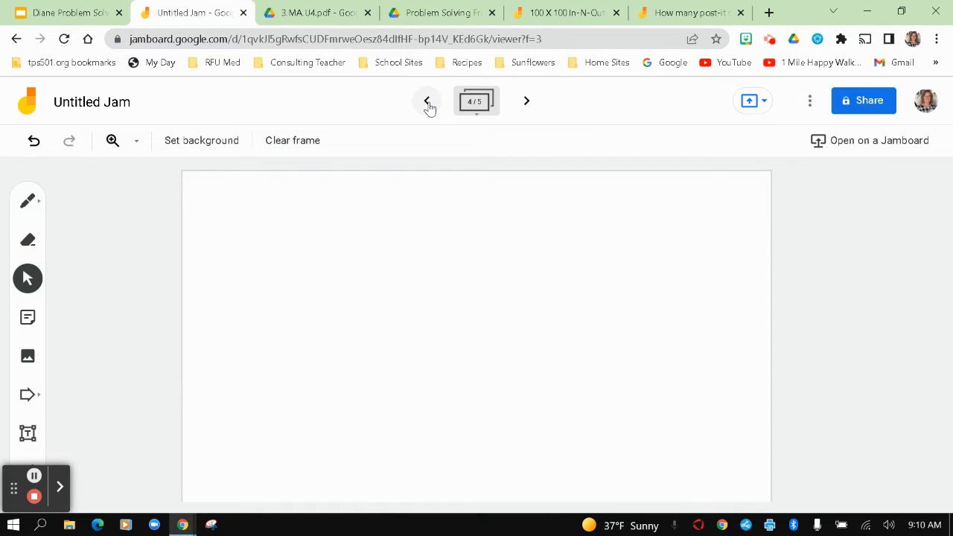
left_click(427, 104)
left_click(426, 104)
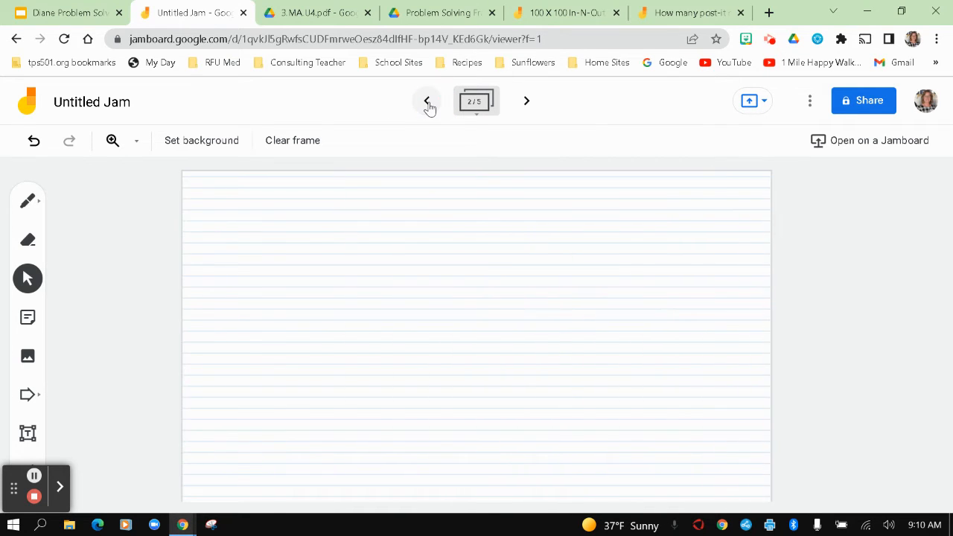
left_click(427, 104)
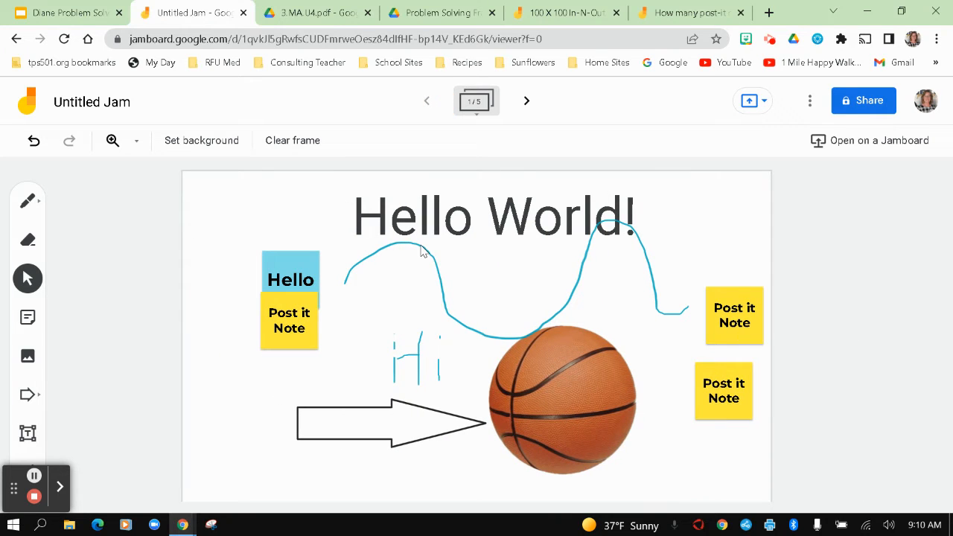